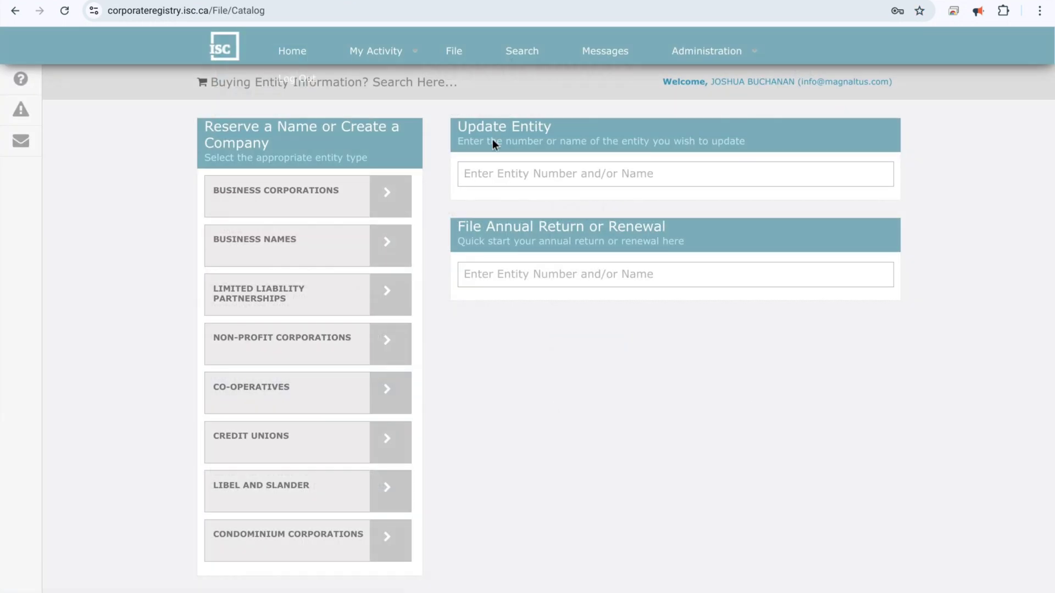
- Review the filing options for co-operatives, non-profit corporations, limited liability partnerships, business names and business corporations in the filing catalogue
click(453, 50)
click(278, 402)
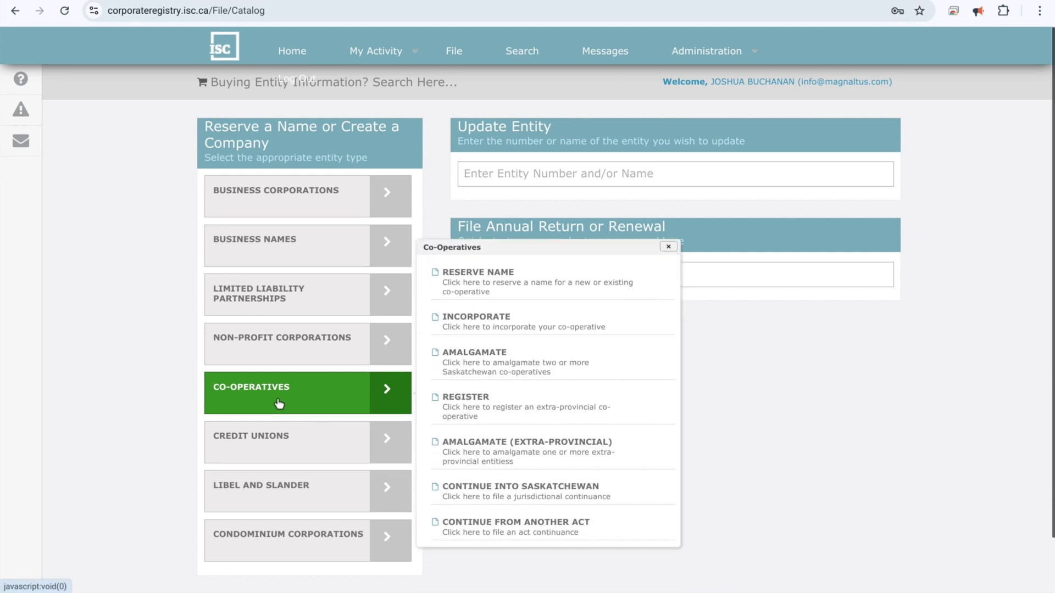
click(279, 344)
click(279, 298)
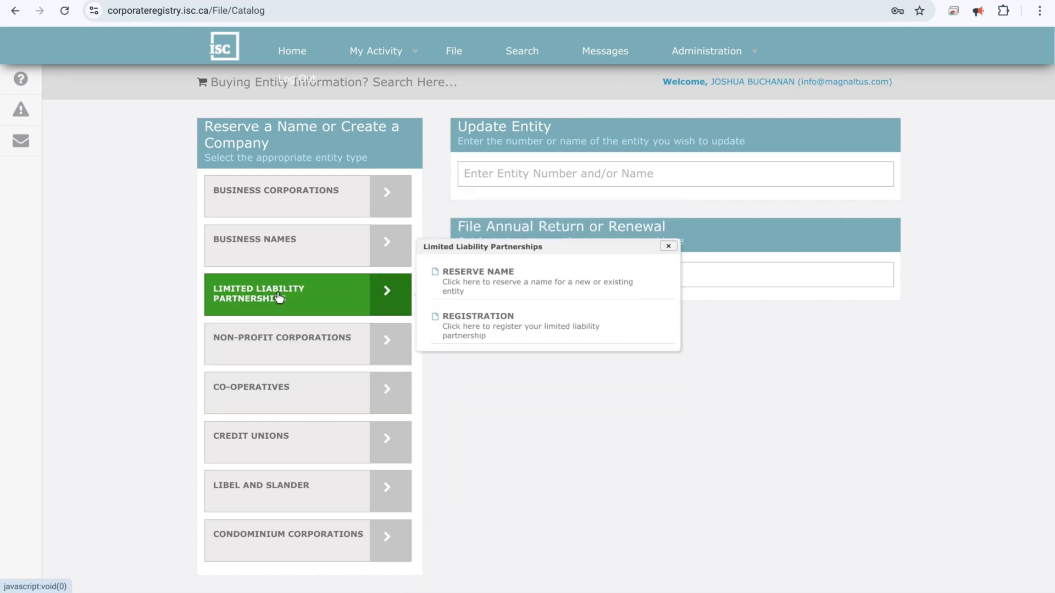
click(277, 260)
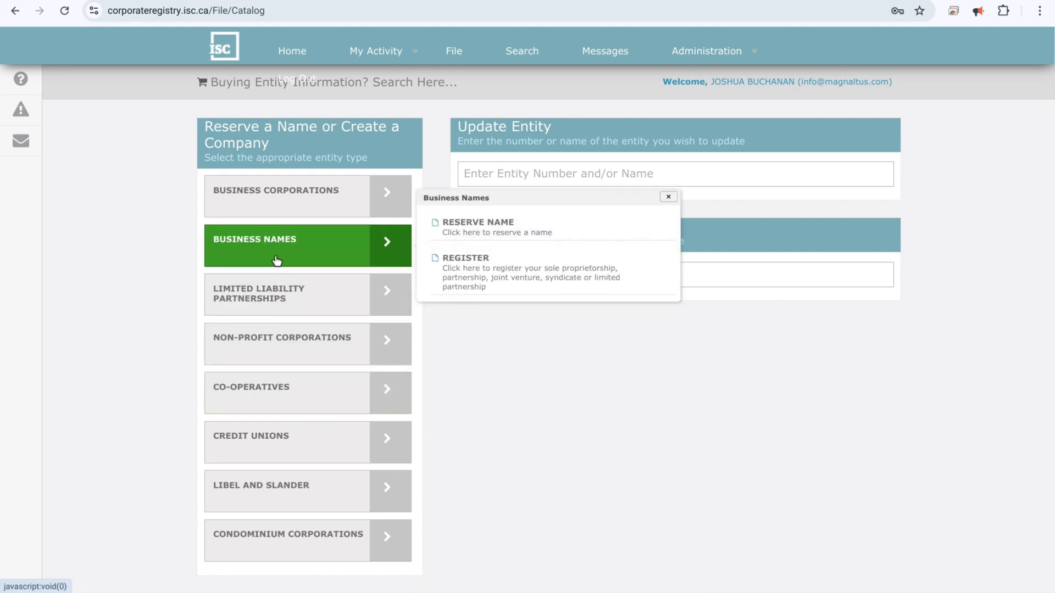
click(300, 206)
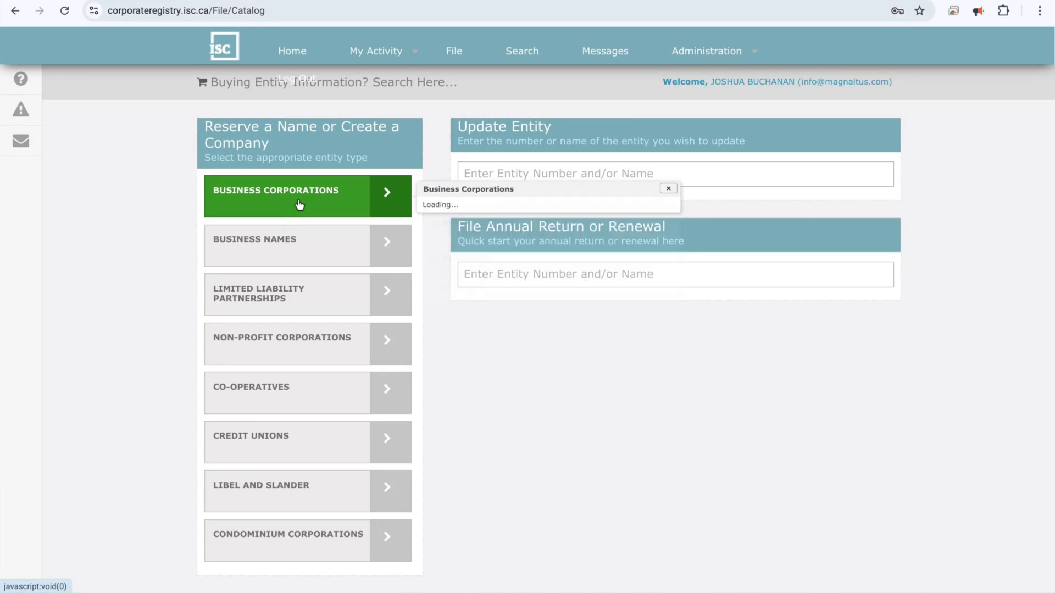
click(628, 445)
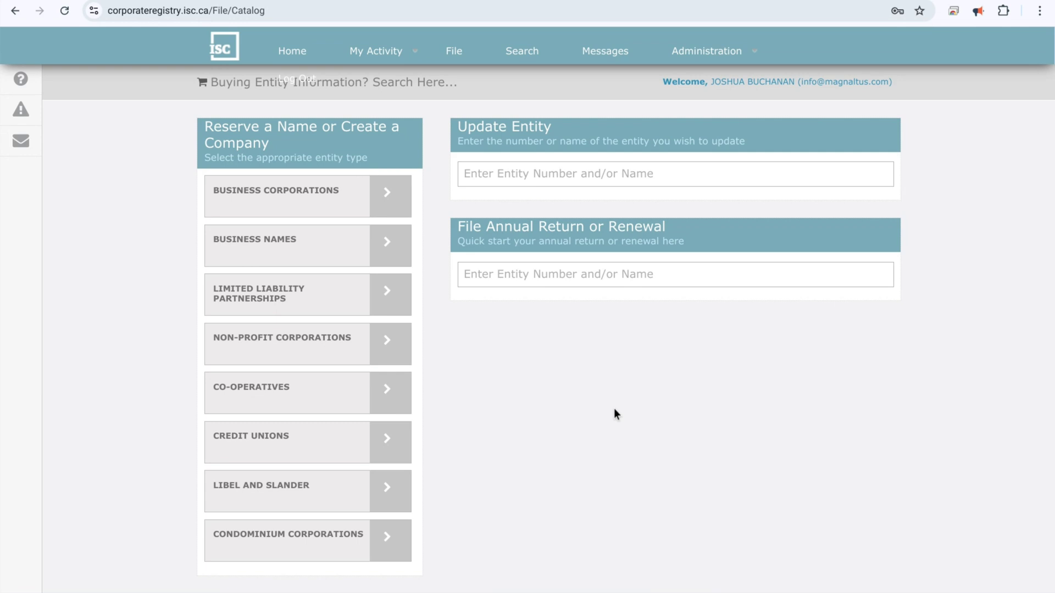
- Start a business name reservation for Saskatchewan Business Name Registration with the type Business Name - Sole Proprietor
click(360, 256)
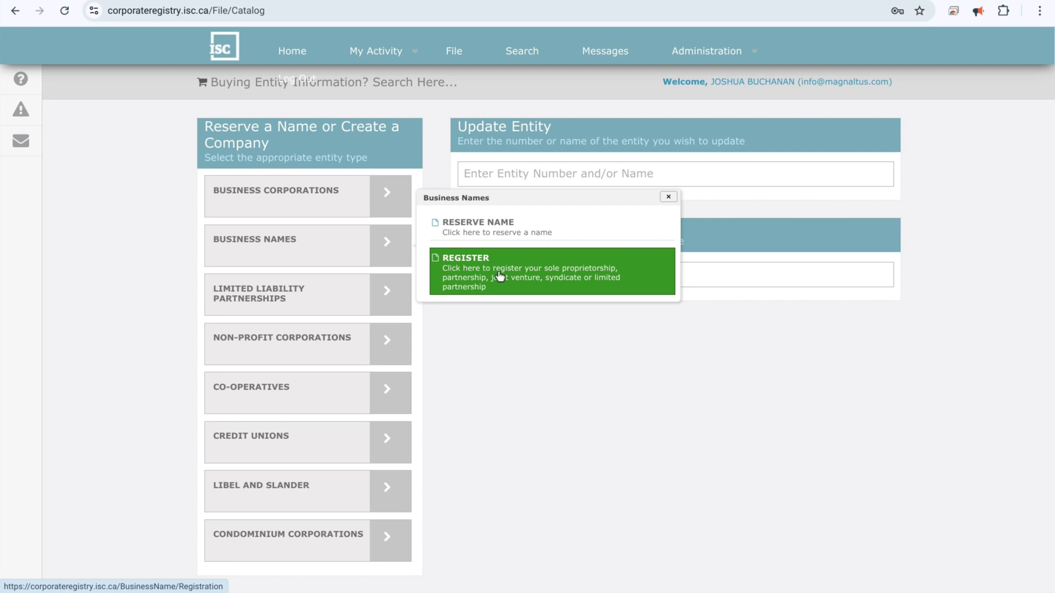
click(510, 238)
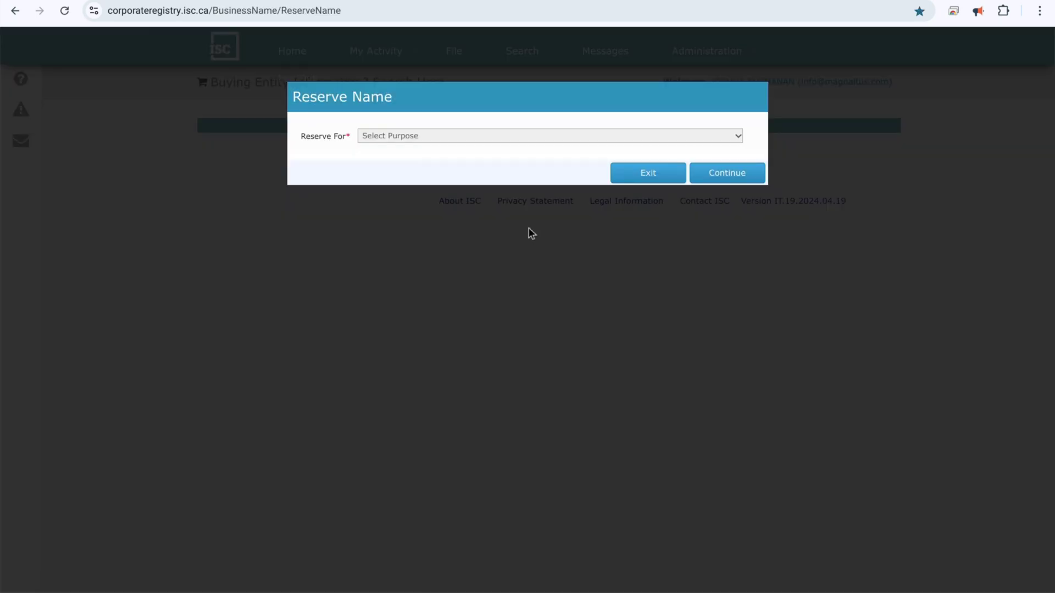
click(720, 140)
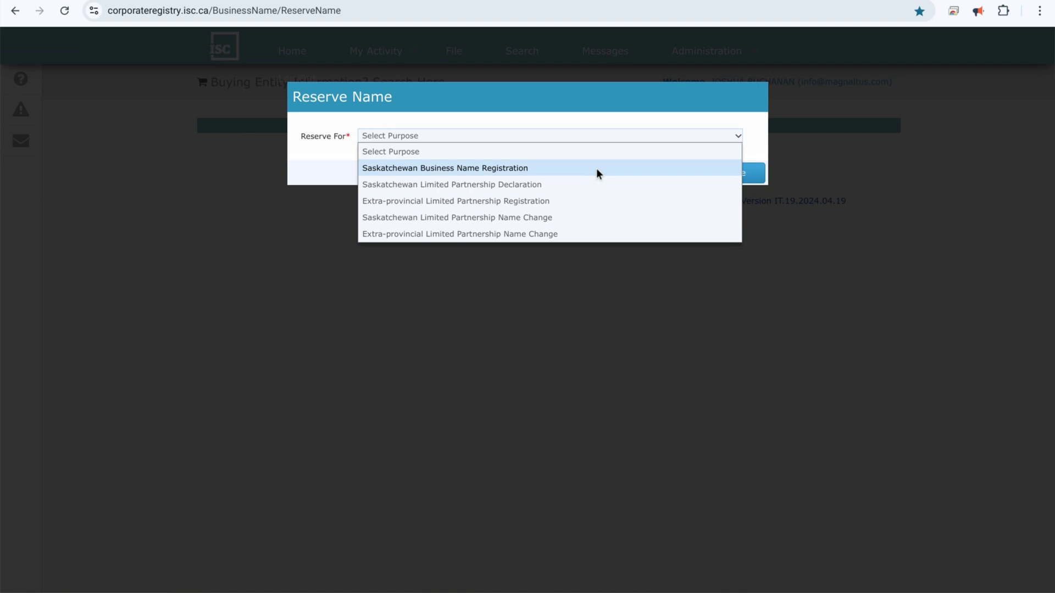
click(557, 168)
click(716, 160)
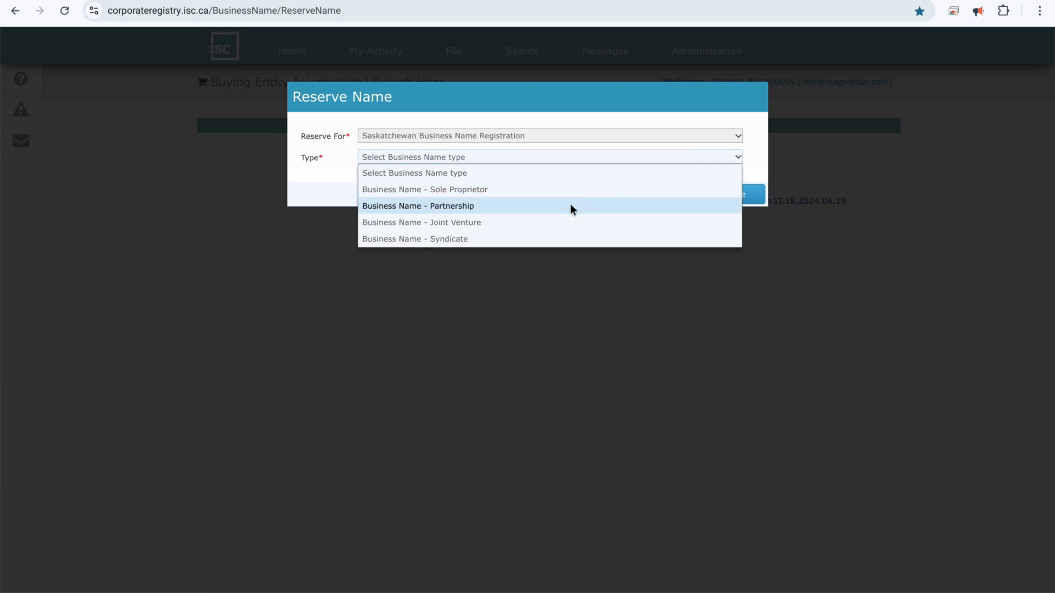
click(523, 190)
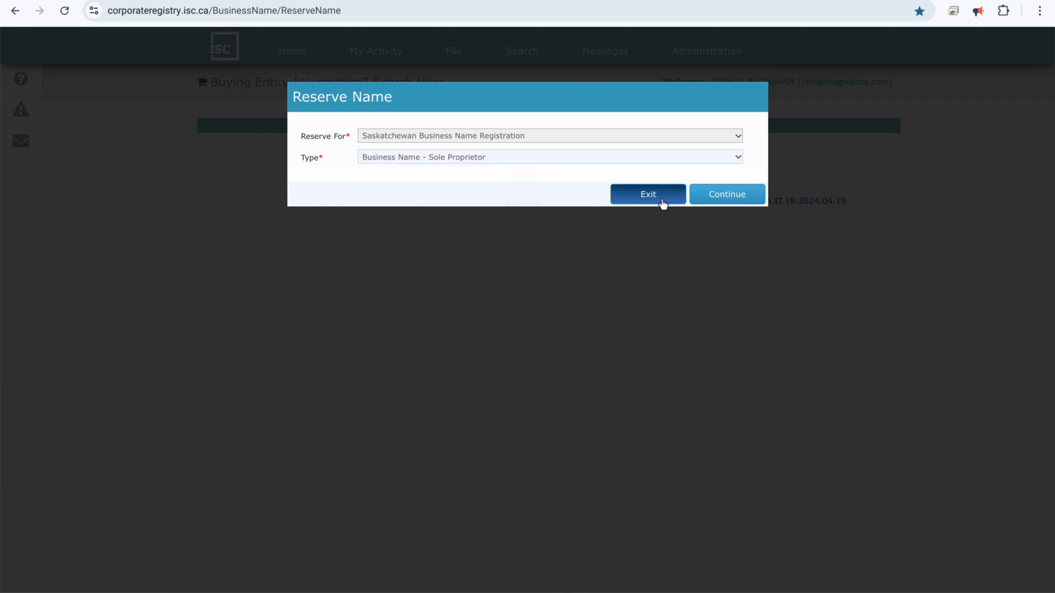
click(722, 197)
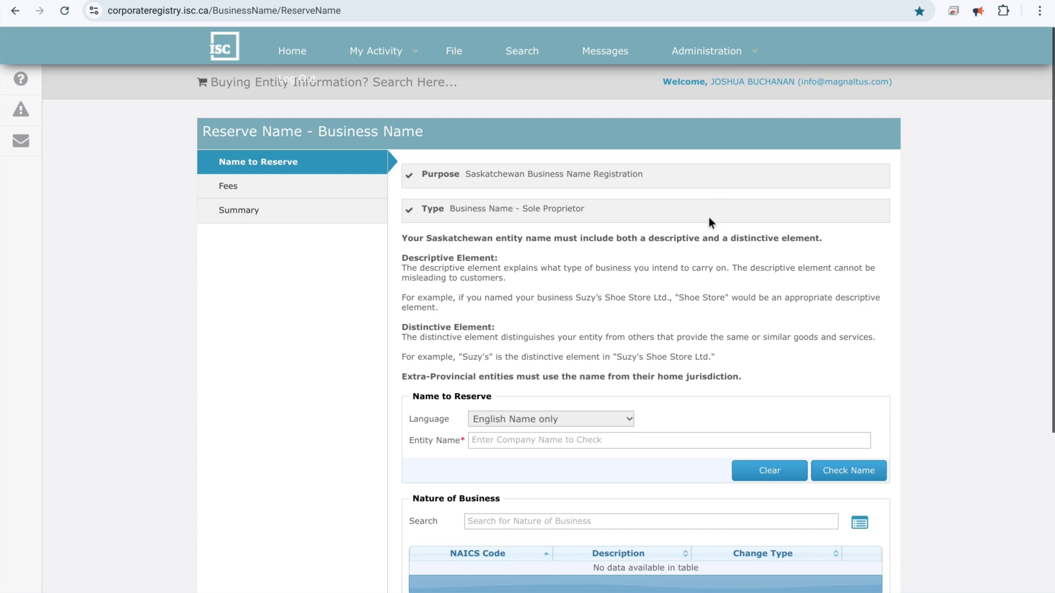
- Examine the sole proprietor name reservation form, including the naming rules, entity name, nature of business and additional information sections
scroll(707, 219, down, 2)
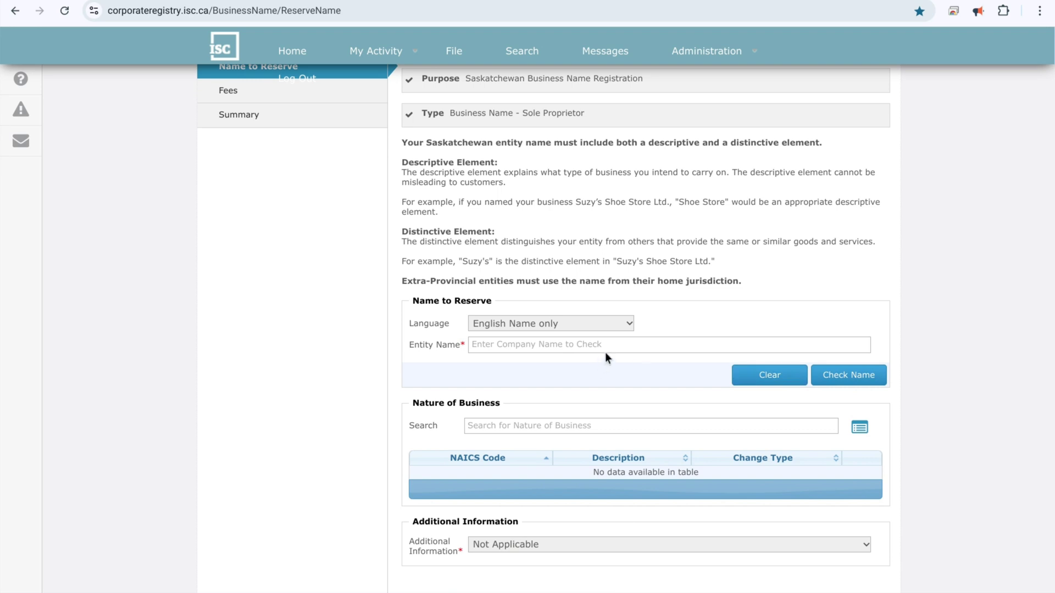
scroll(610, 355, down, 1)
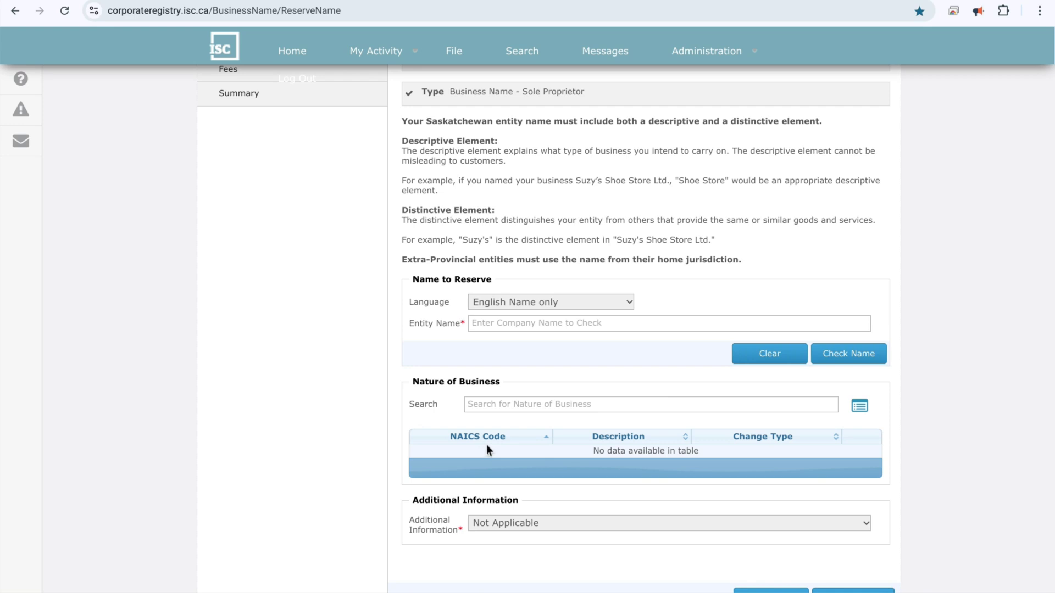
scroll(489, 421, down, 1)
scroll(522, 400, up, 1)
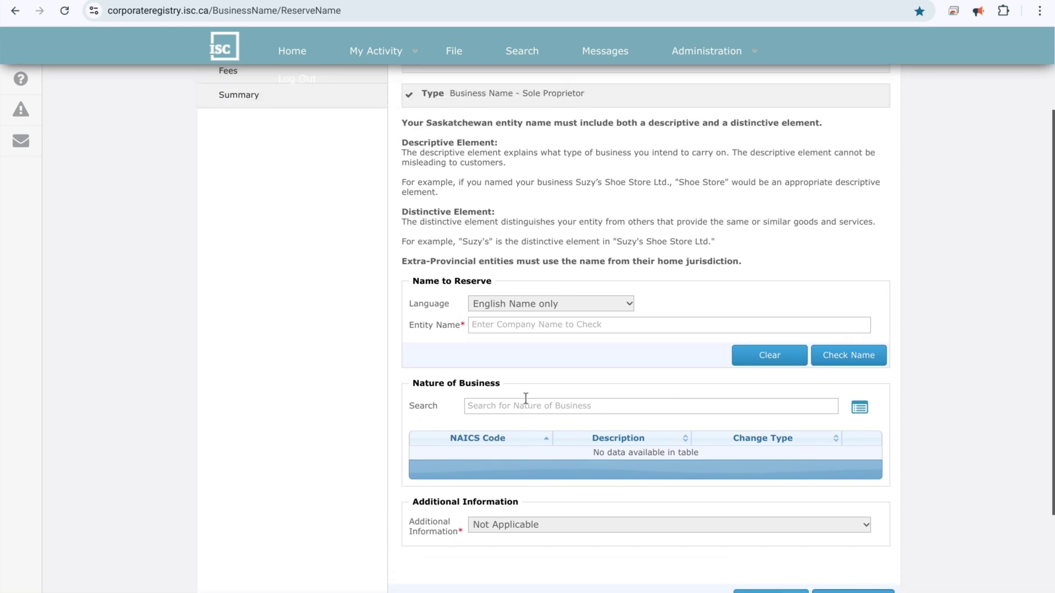
scroll(538, 387, up, 1)
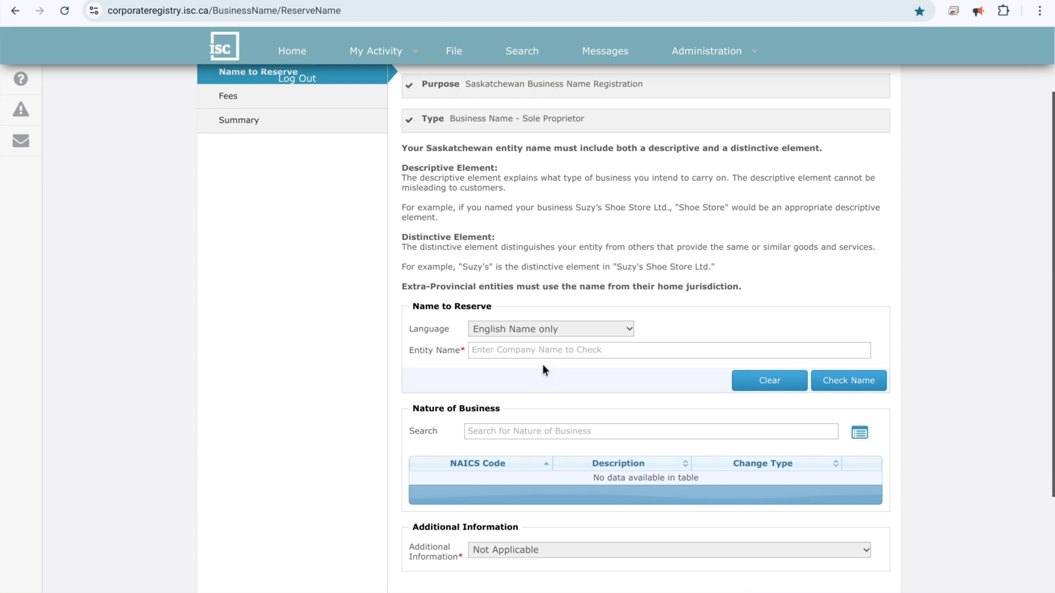
scroll(563, 335, up, 1)
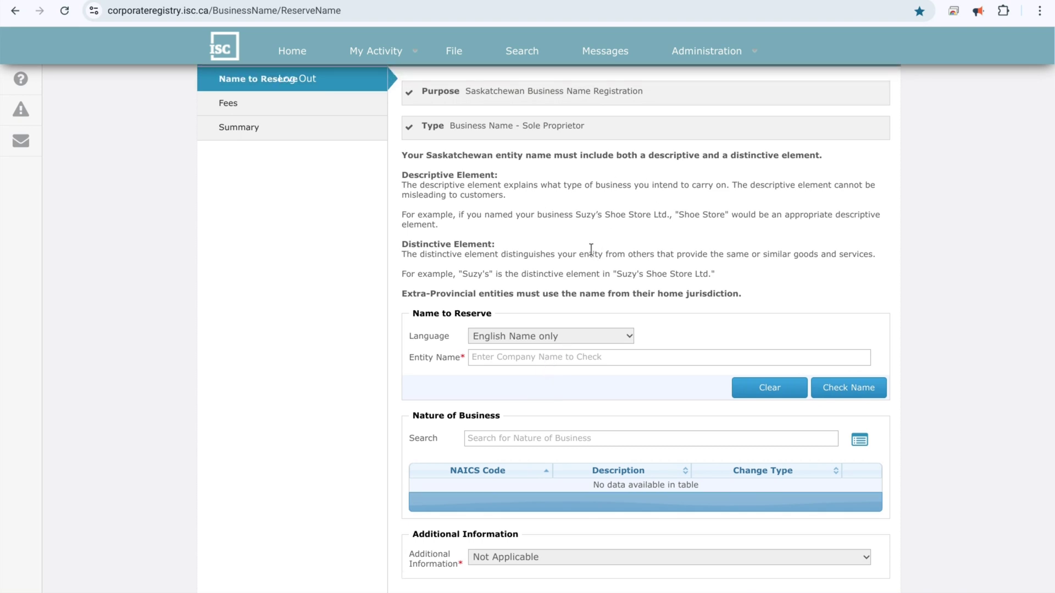
scroll(594, 255, up, 3)
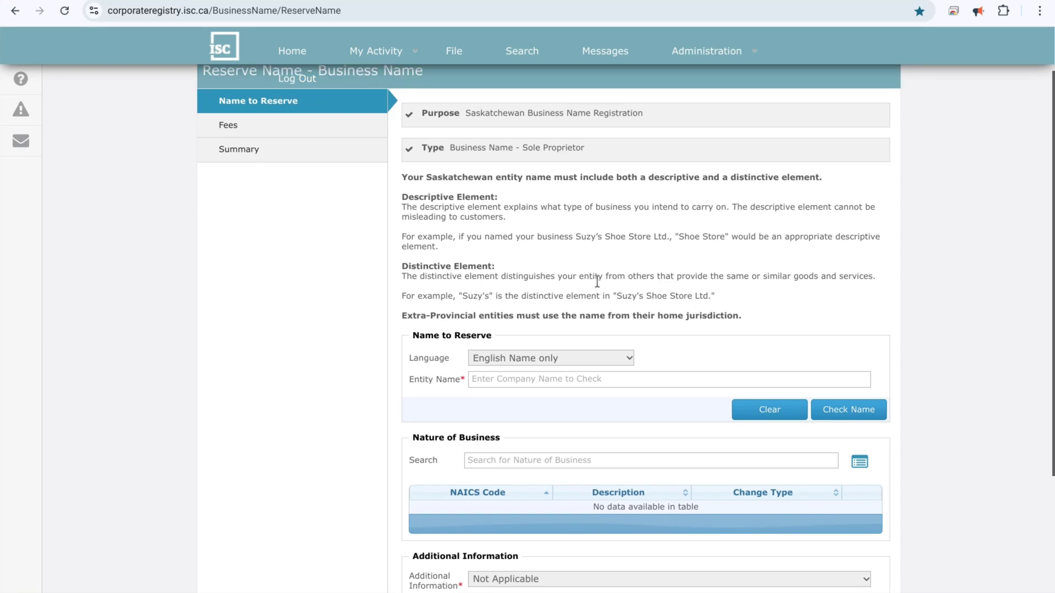
scroll(597, 285, up, 1)
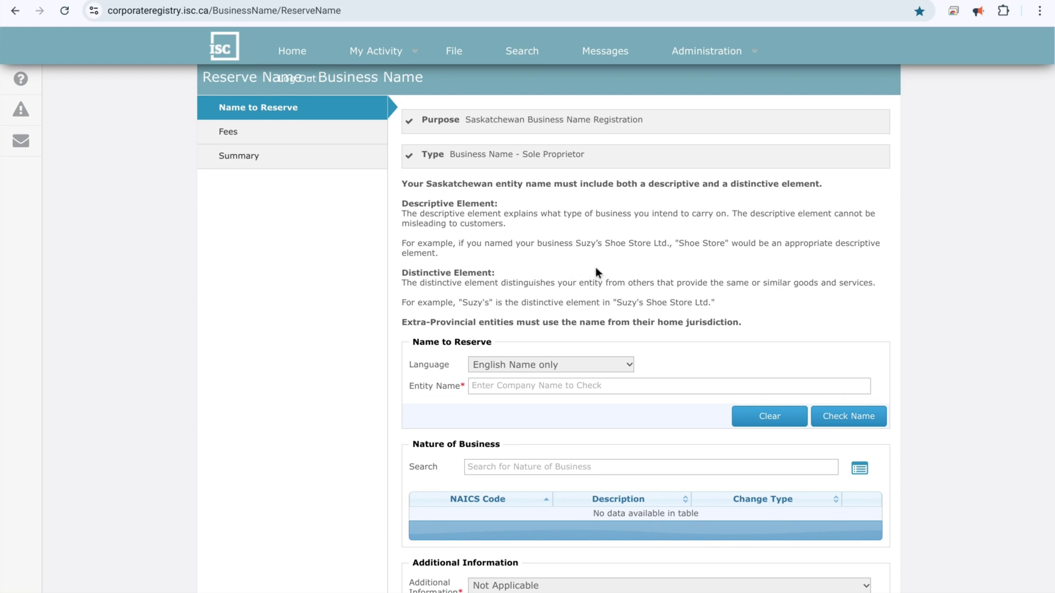
scroll(594, 272, up, 2)
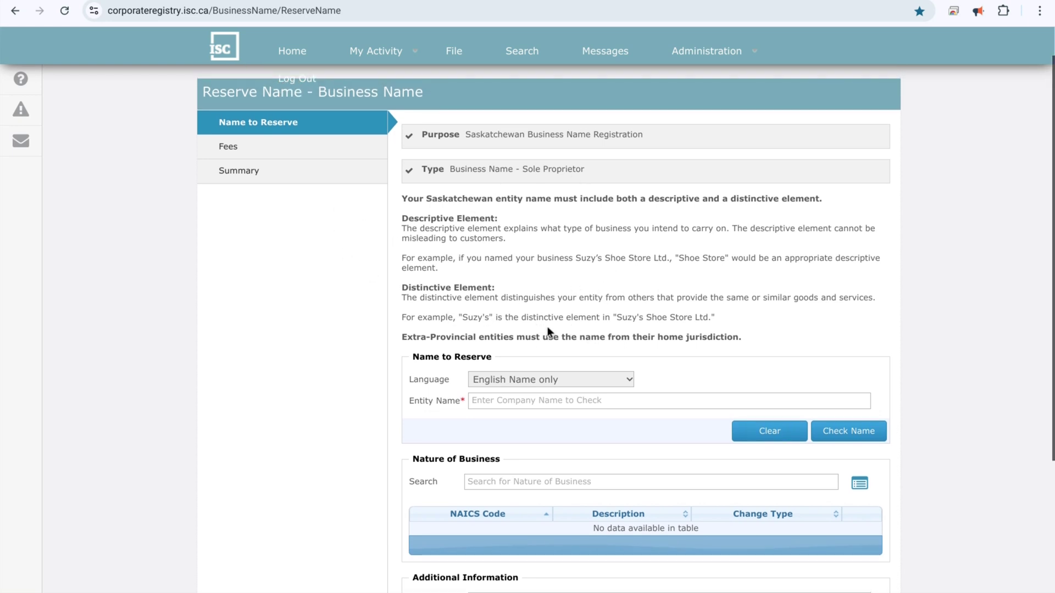
- Return to the filing catalogue, view the business name registration dialog and exit it without filing
key(alt+Left)
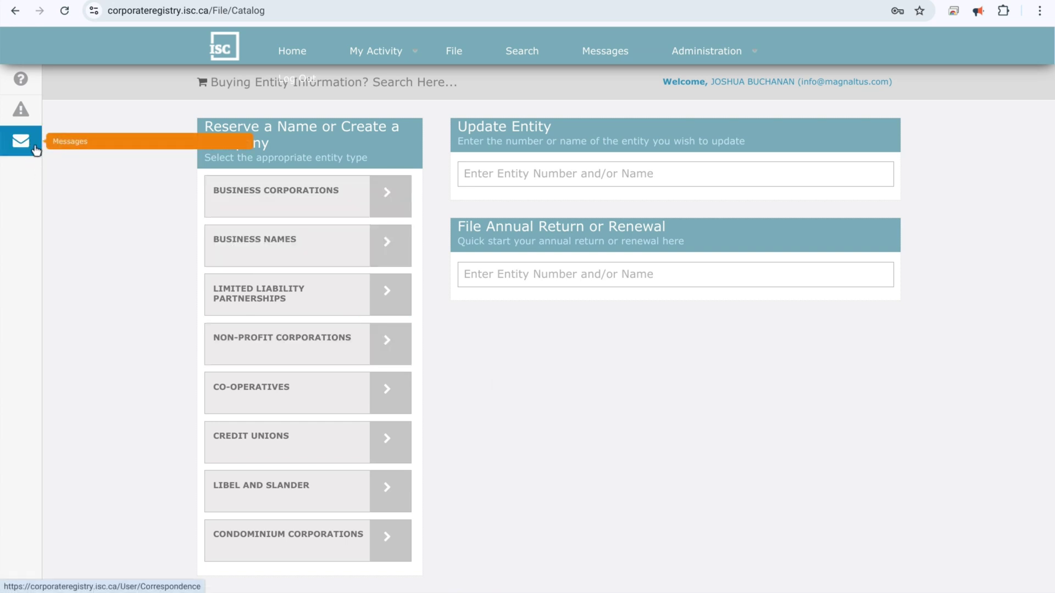
click(348, 254)
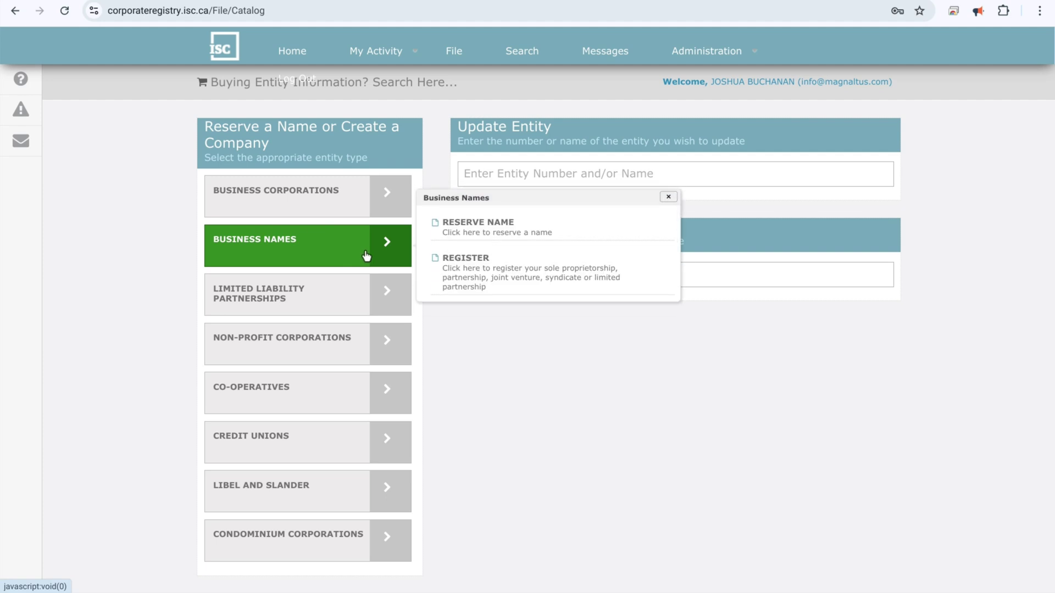
click(470, 271)
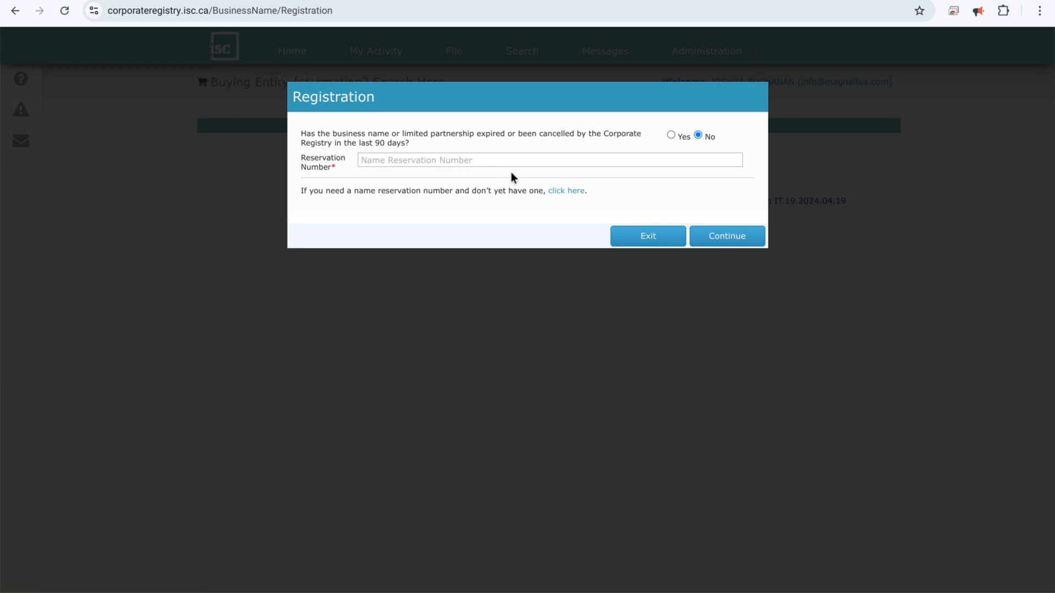
click(635, 238)
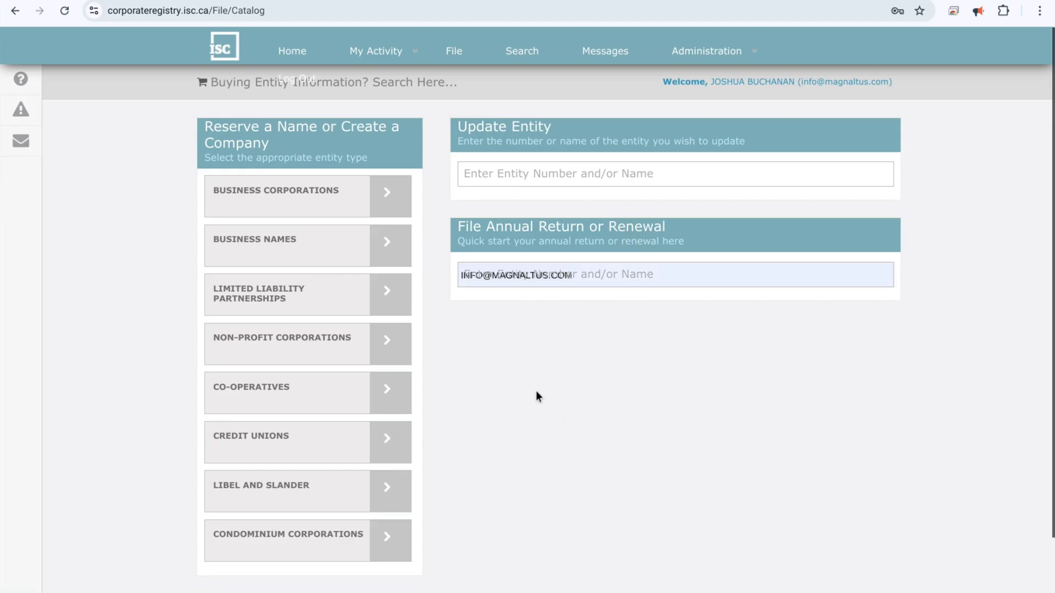
- Compare the filing options offered for business names, non-profit corporations, co-operatives and business corporations
click(341, 249)
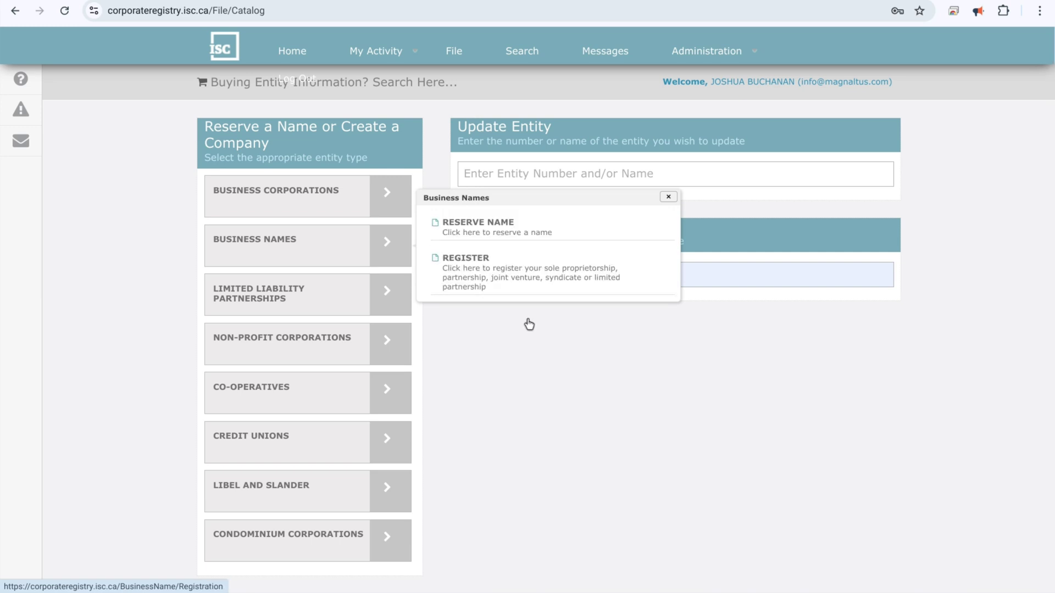
click(569, 411)
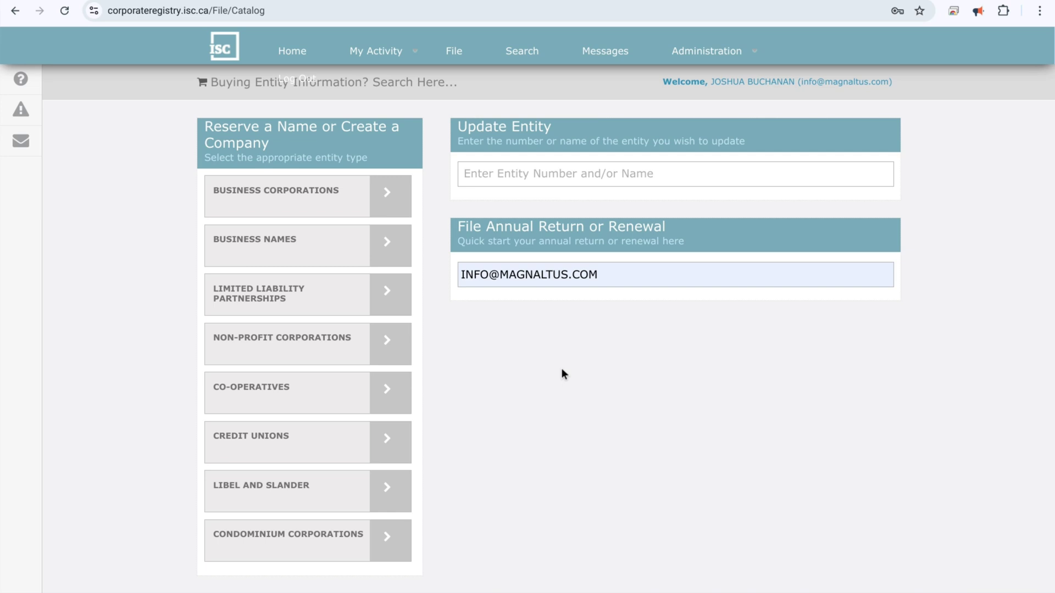
click(318, 345)
click(313, 388)
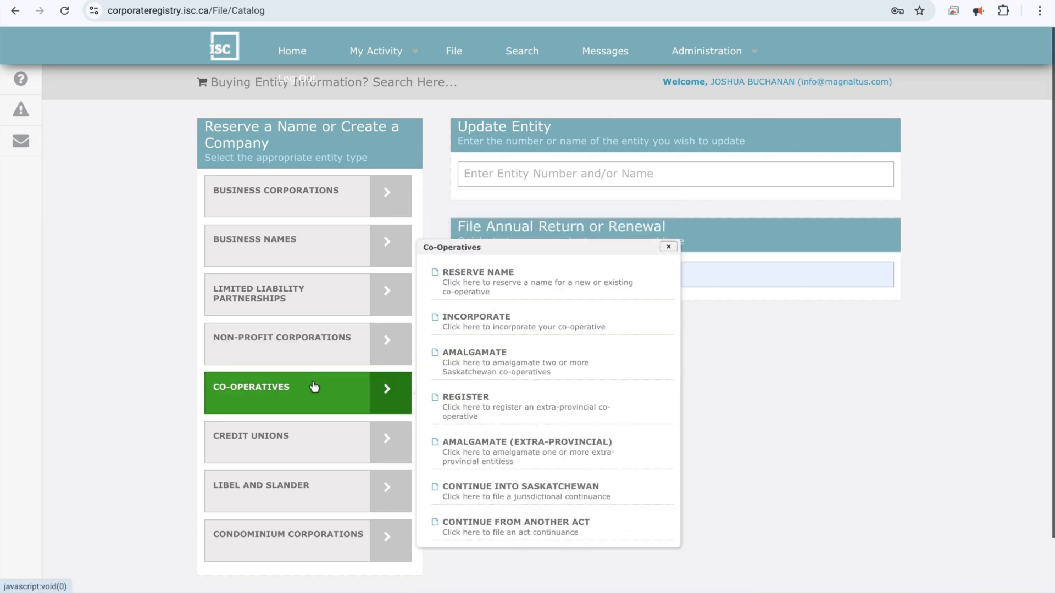
click(863, 418)
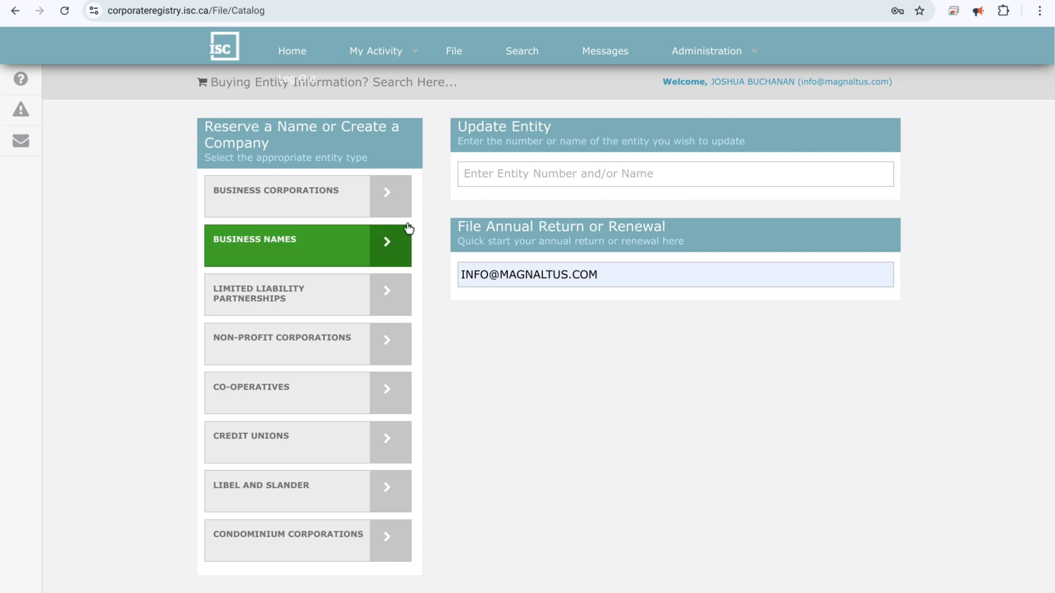
click(387, 201)
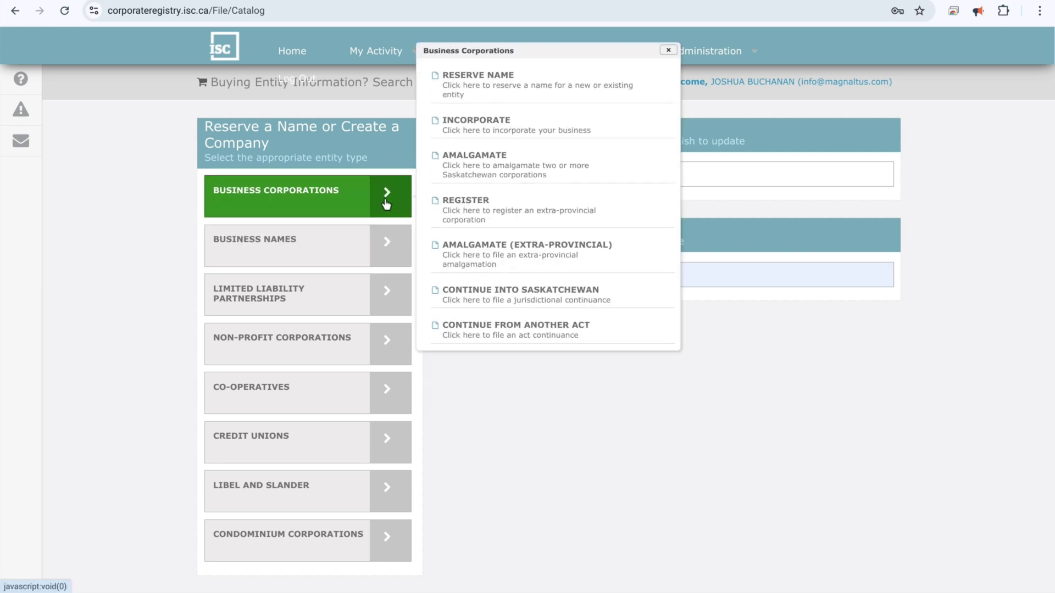
click(311, 249)
click(357, 206)
click(335, 240)
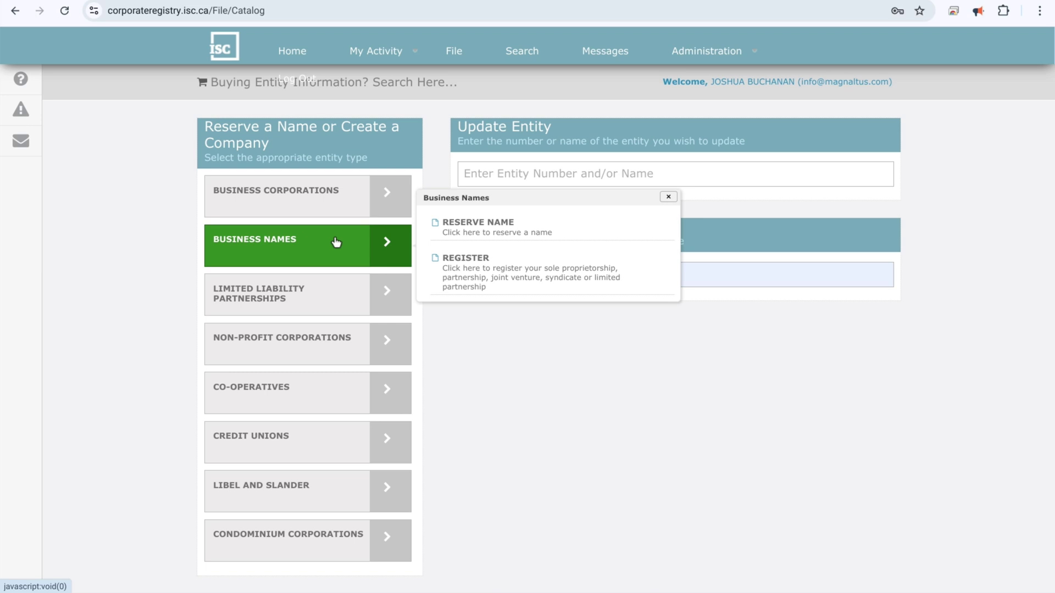
- Start a business corporation name reservation with Incorporation as the purpose and continue to the Name to Reserve form
click(348, 212)
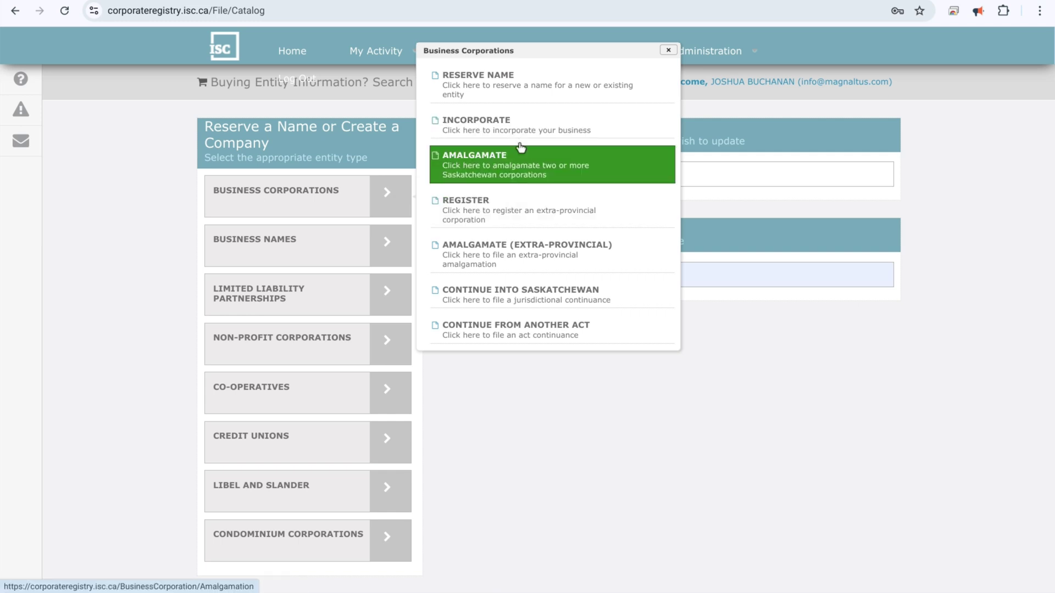
click(545, 93)
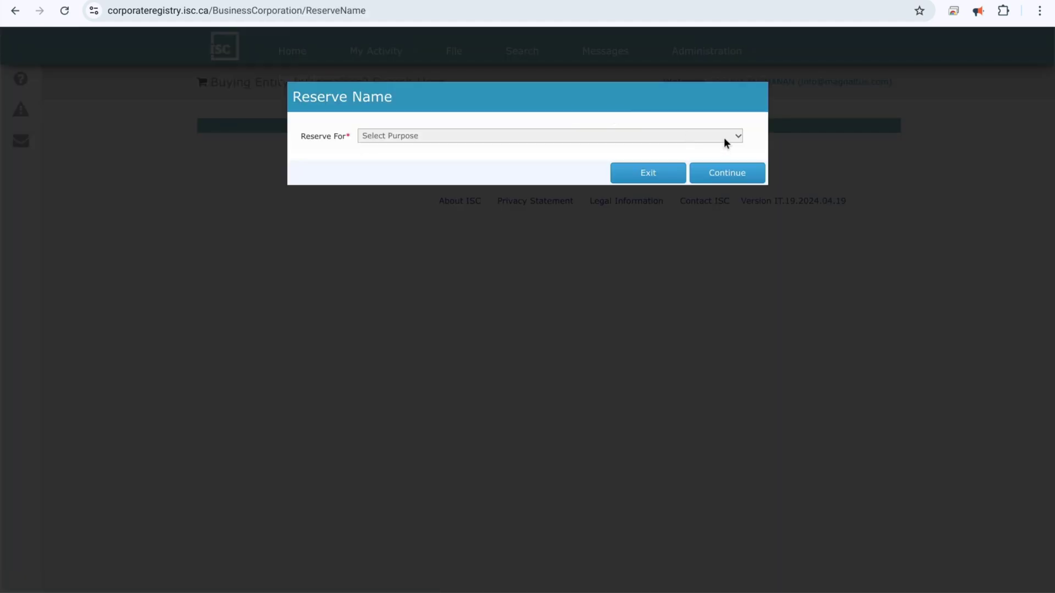
click(724, 142)
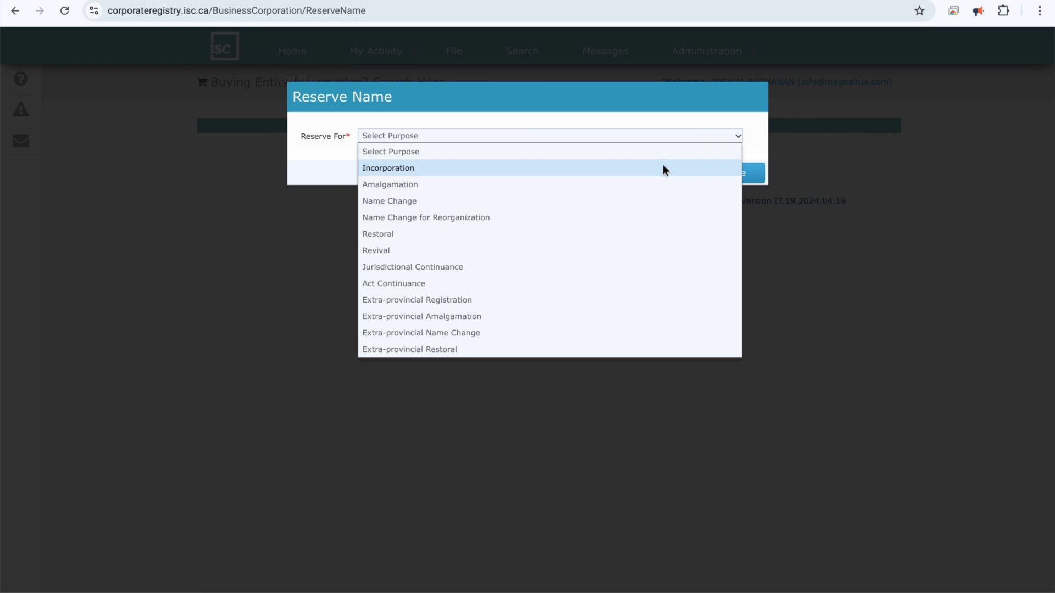
click(663, 165)
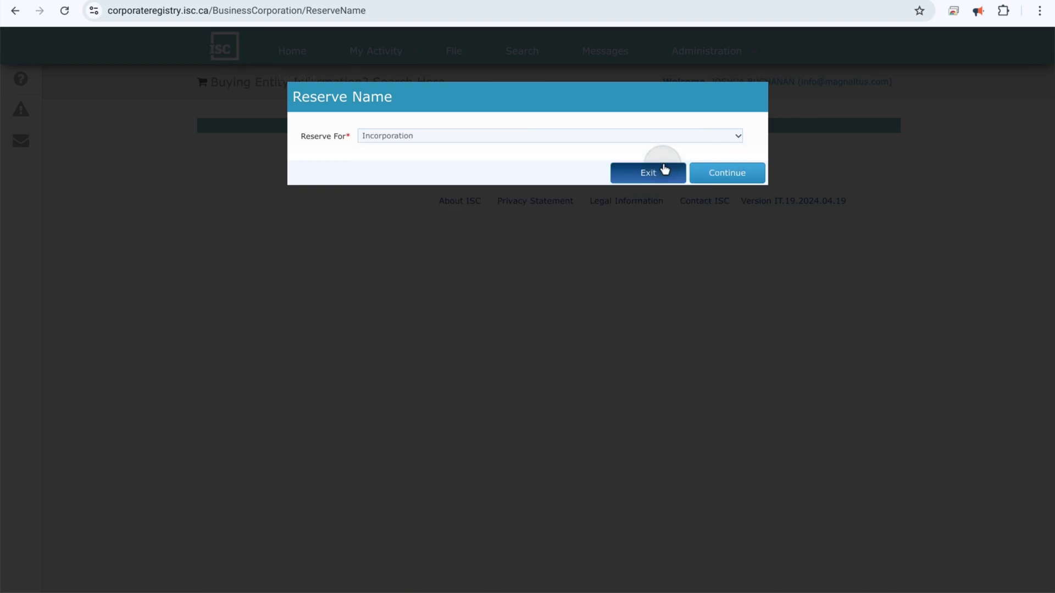
click(745, 182)
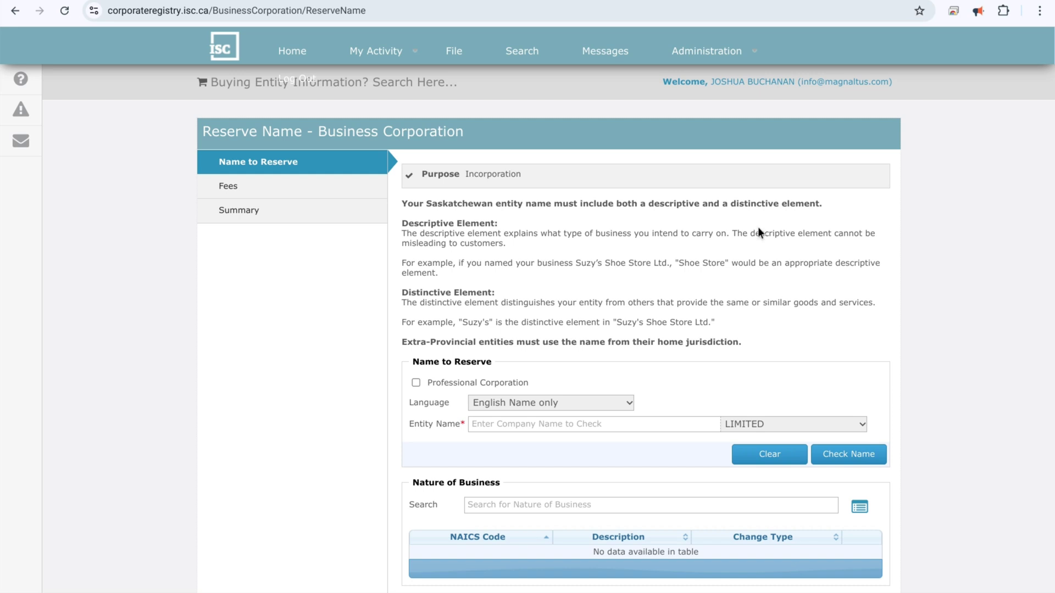
scroll(758, 228, down, 1)
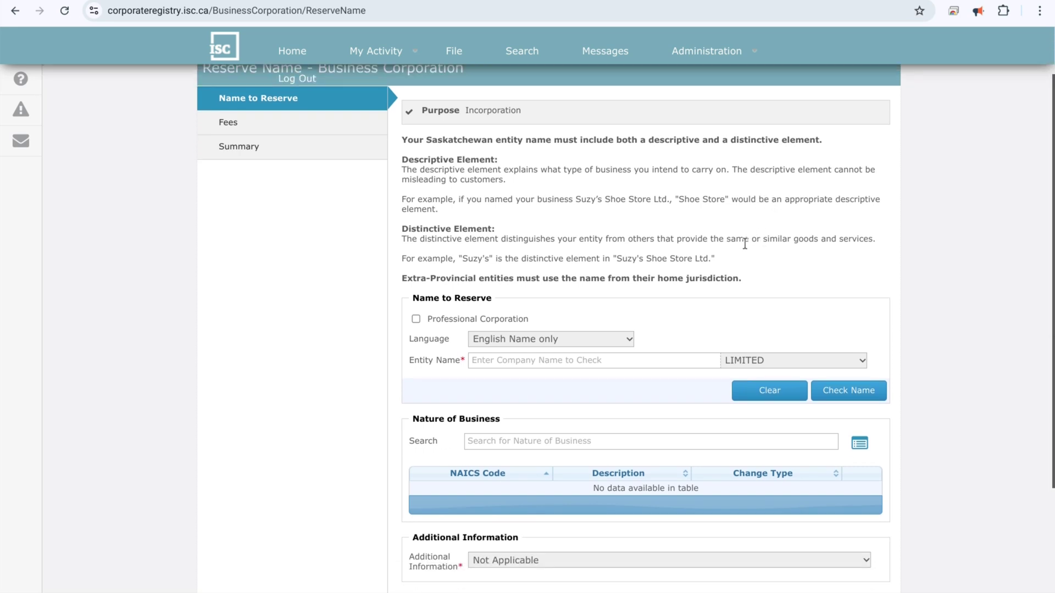
- View the profession choices for a Professional Corporation and leave the Professional Corporation option off
click(416, 319)
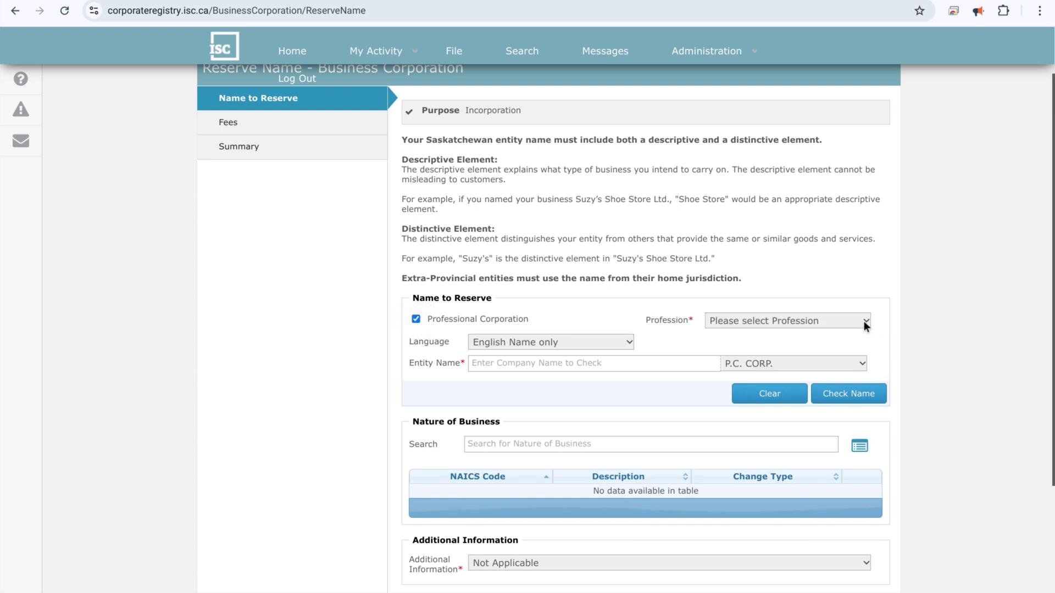
click(864, 322)
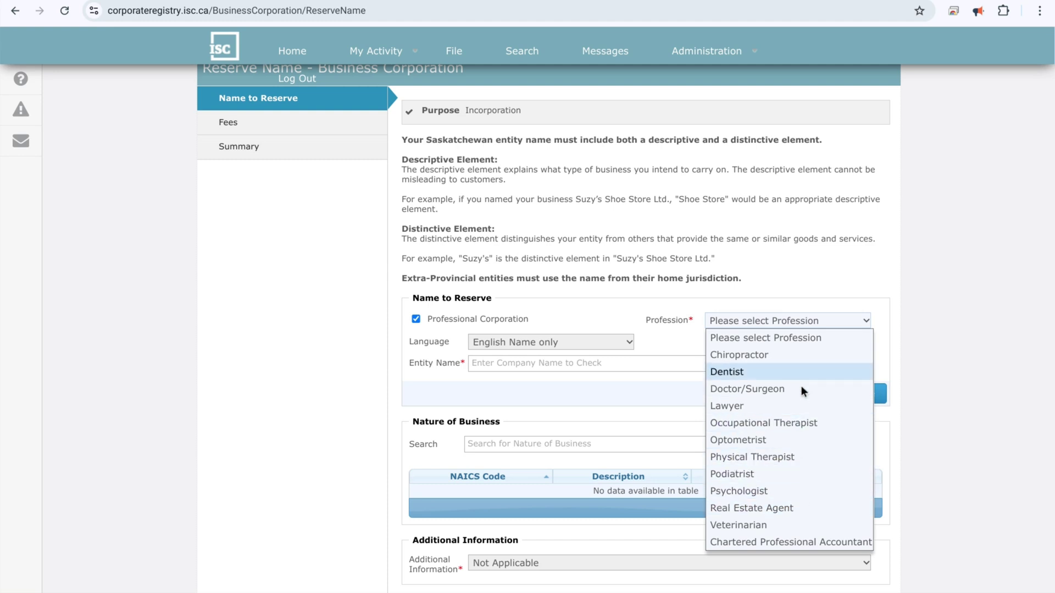
click(810, 272)
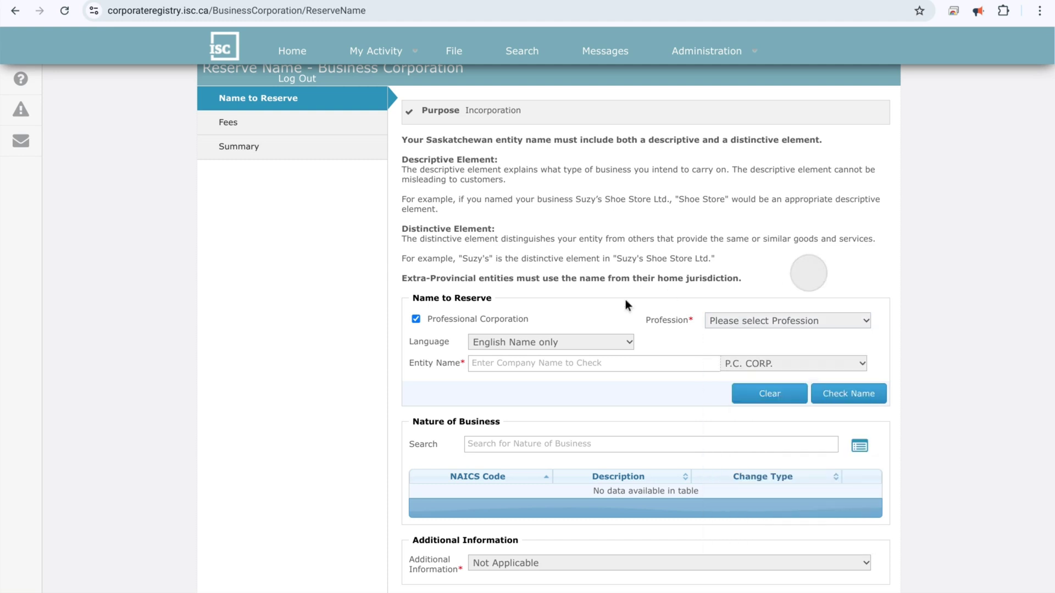
click(417, 320)
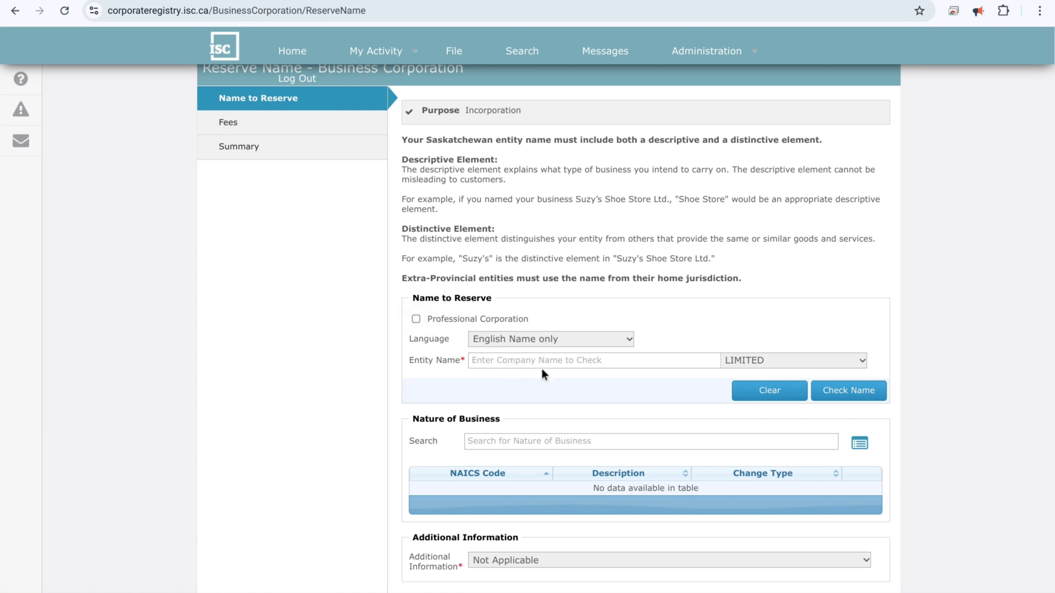
- Examine the legal ending choices for the entity name and the Nature of Business and Additional Information sections
click(860, 361)
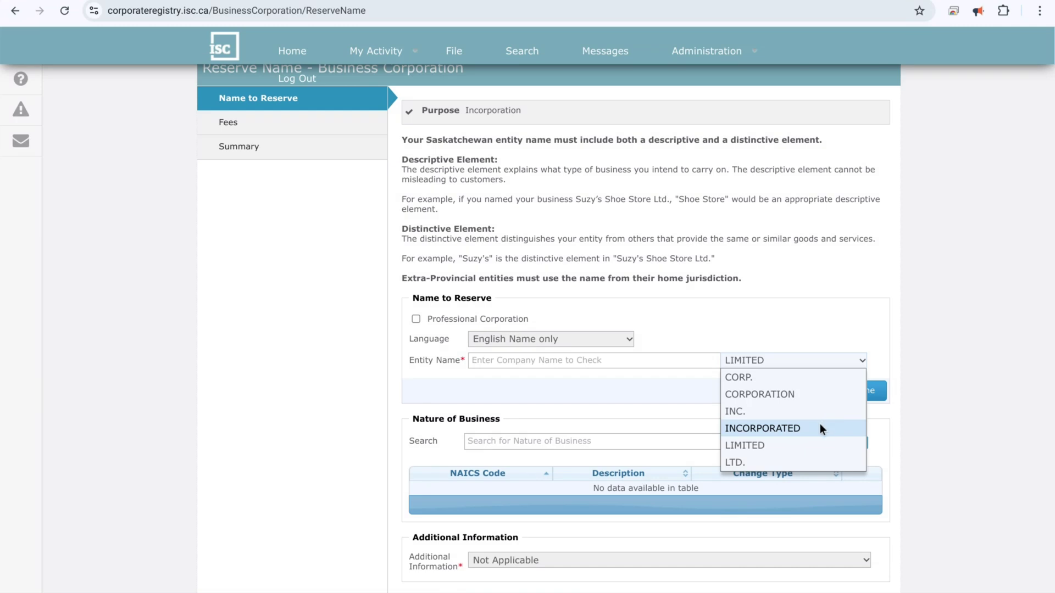
click(811, 327)
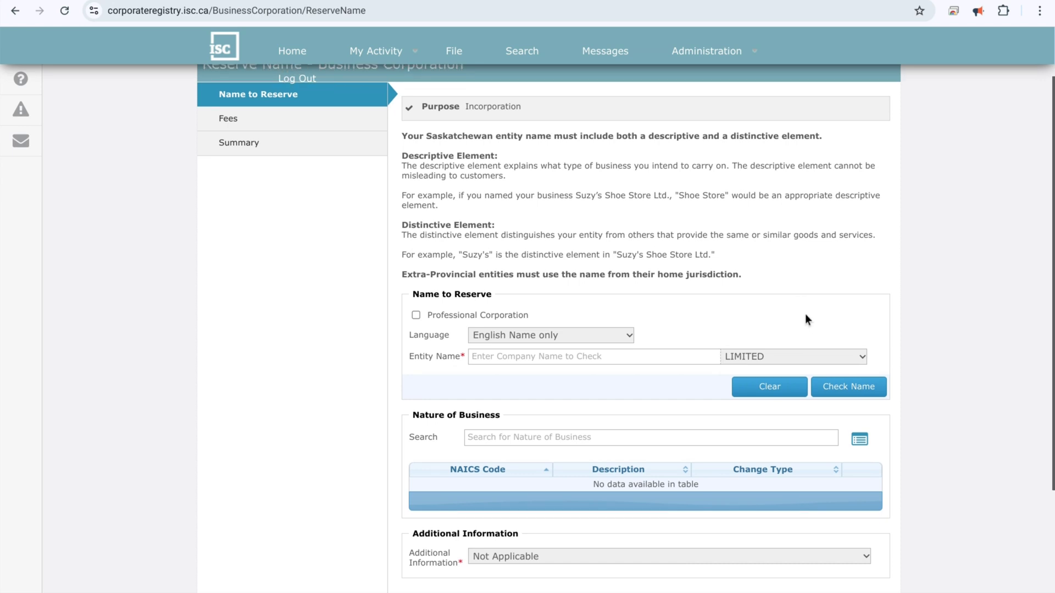
scroll(803, 313, down, 1)
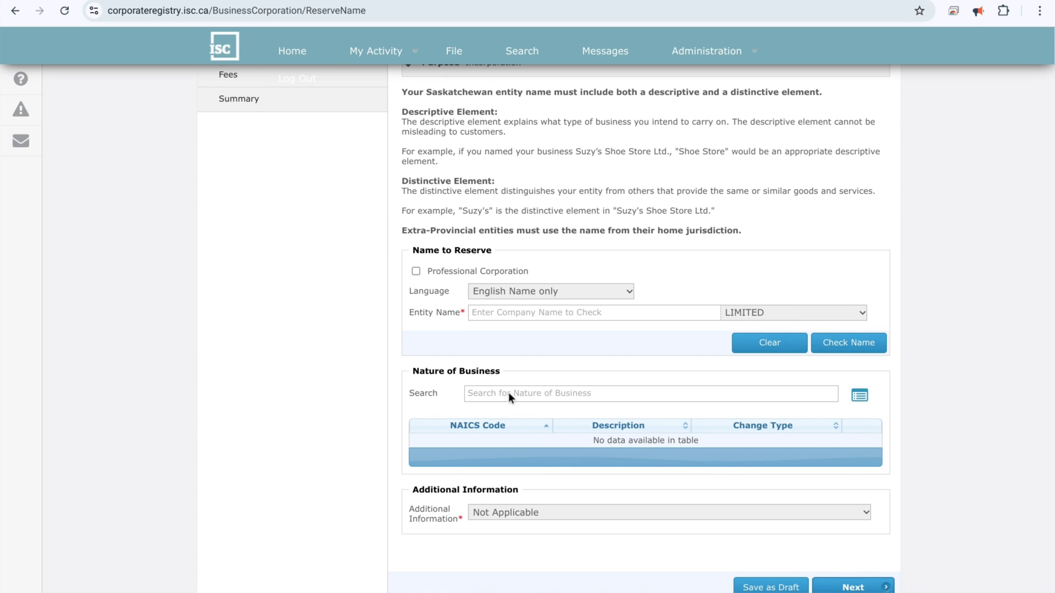
scroll(513, 403, down, 1)
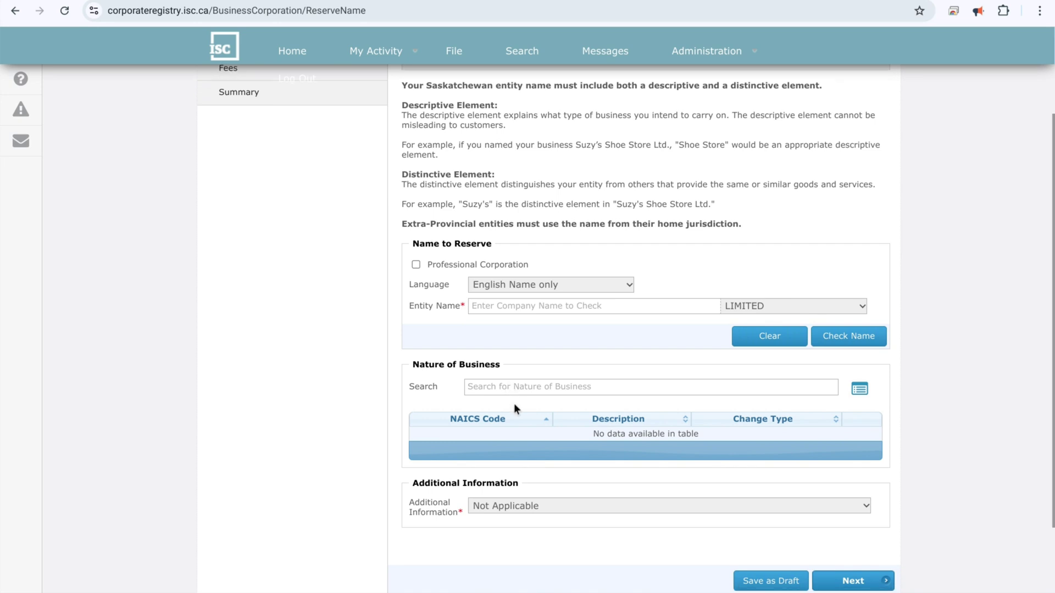
scroll(714, 474, up, 2)
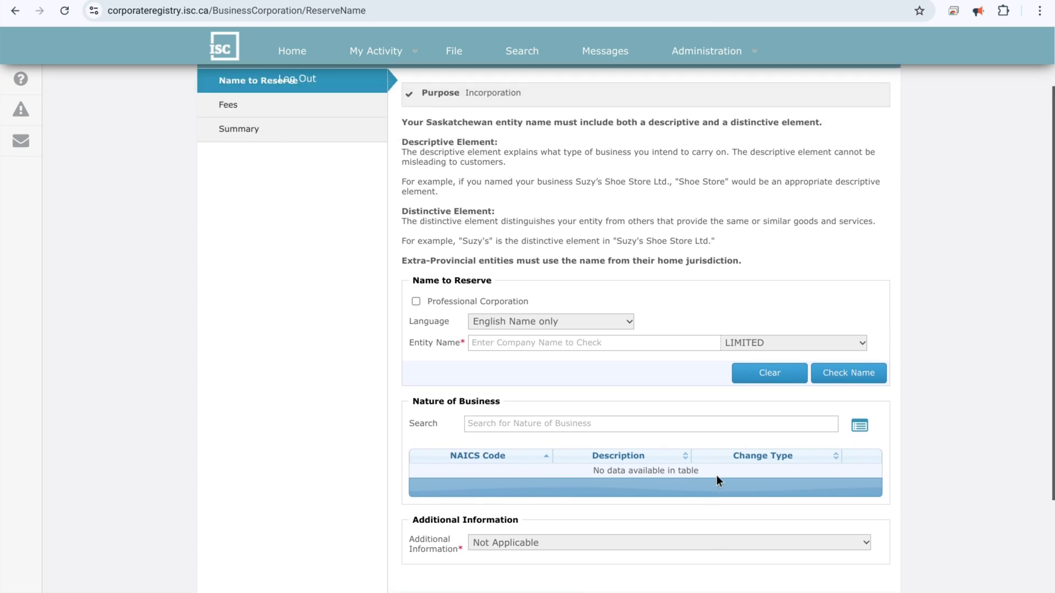
scroll(716, 476, up, 2)
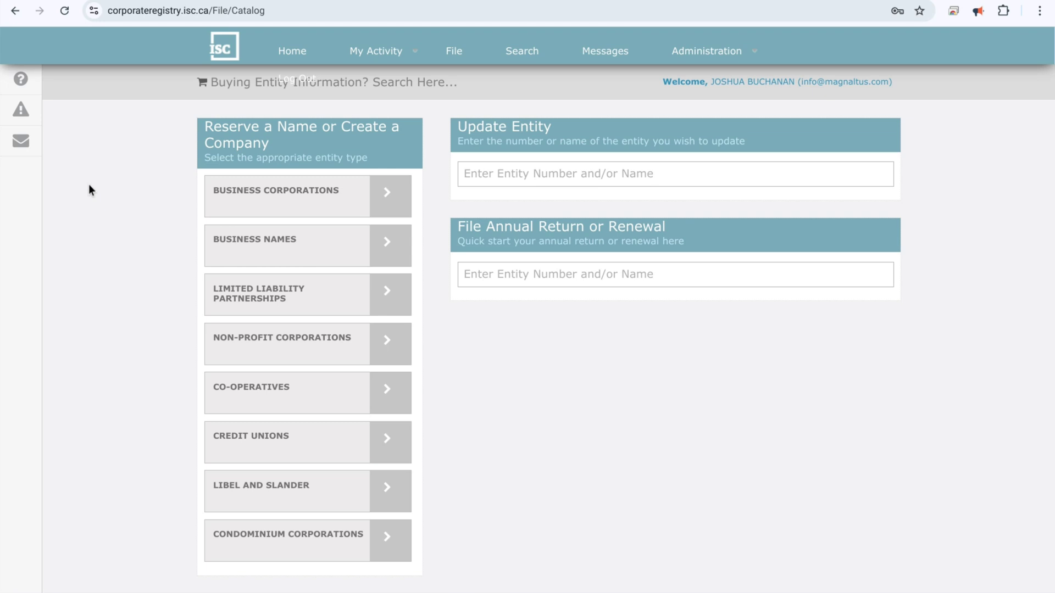
- View the business corporation Incorporation dialog, exit it without filing, and review the business corporation filing options again
click(345, 190)
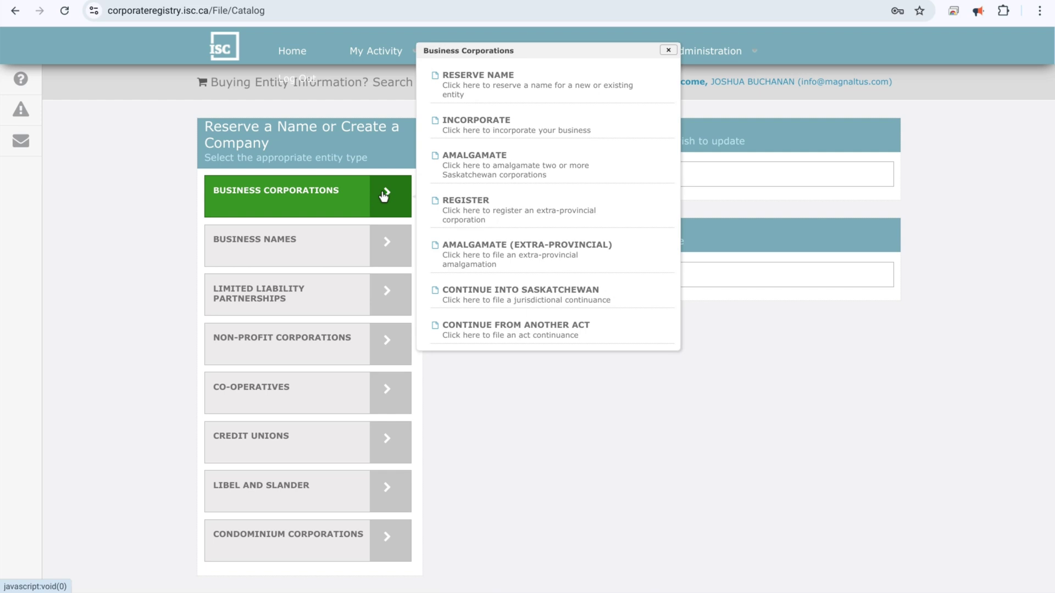
click(488, 137)
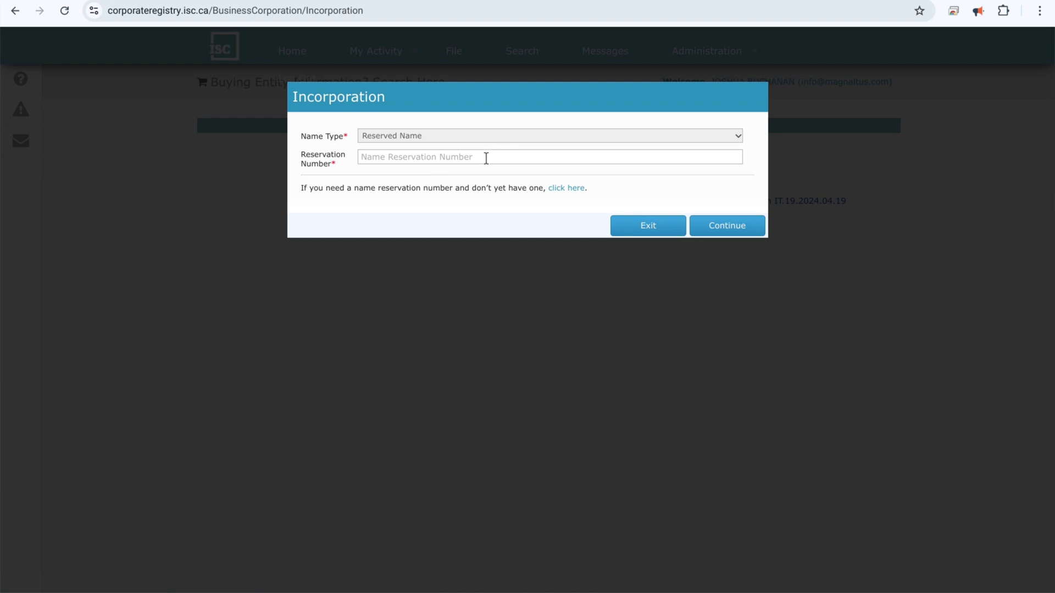
click(616, 220)
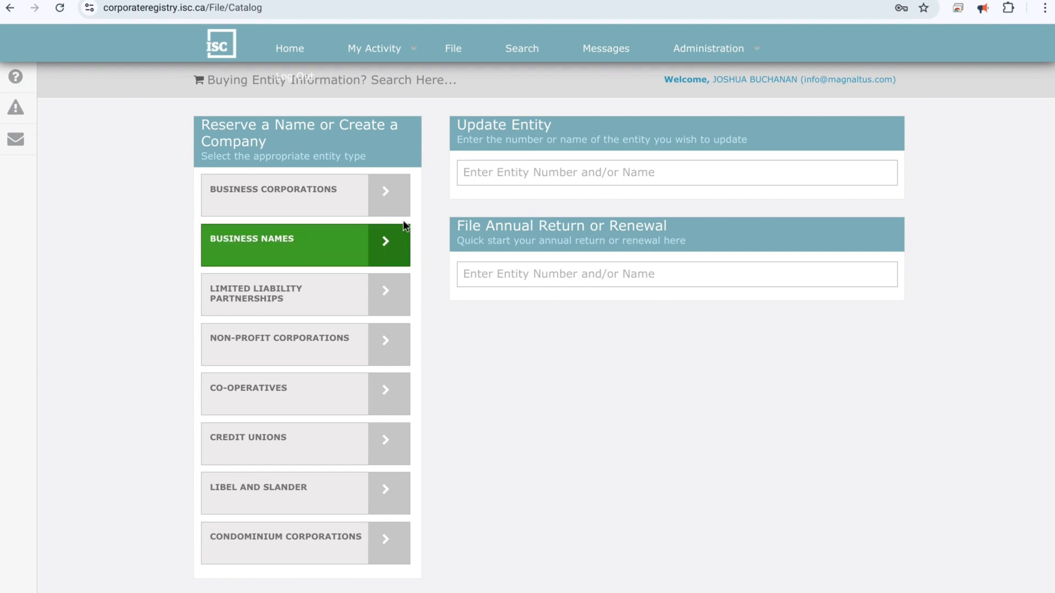
click(388, 204)
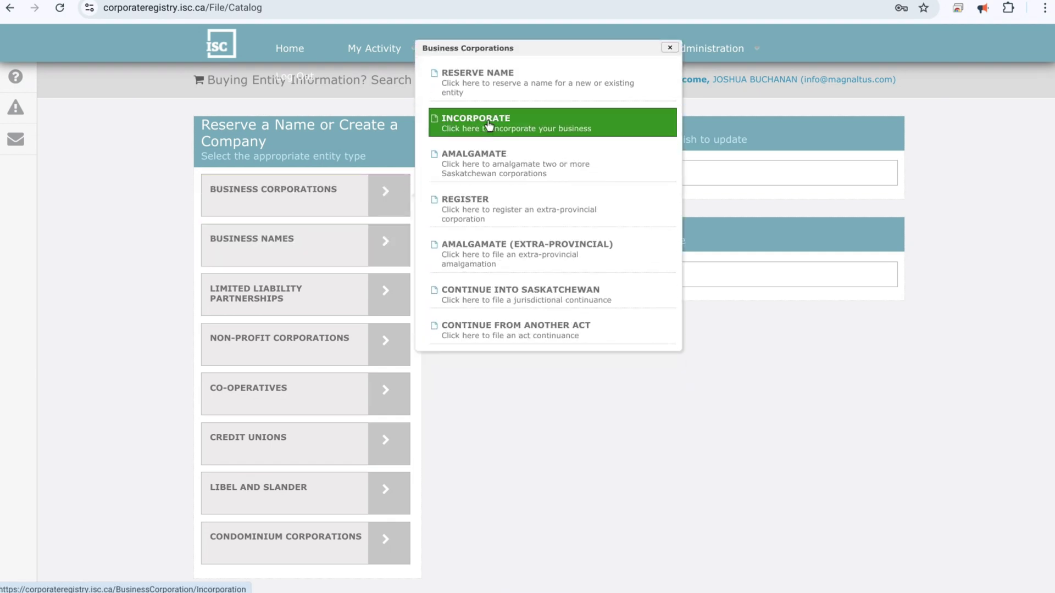
click(785, 357)
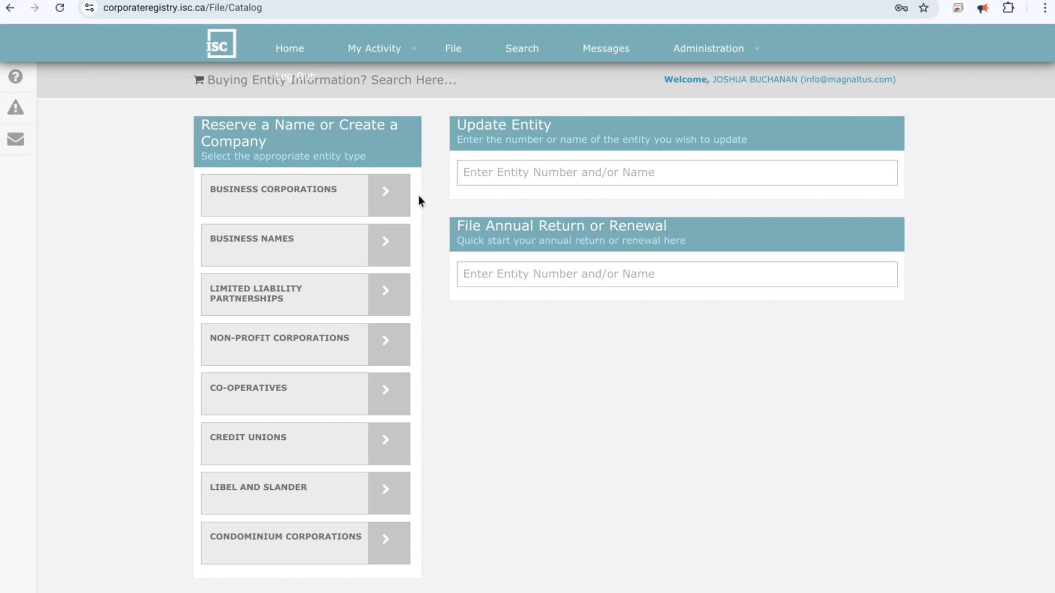
click(346, 181)
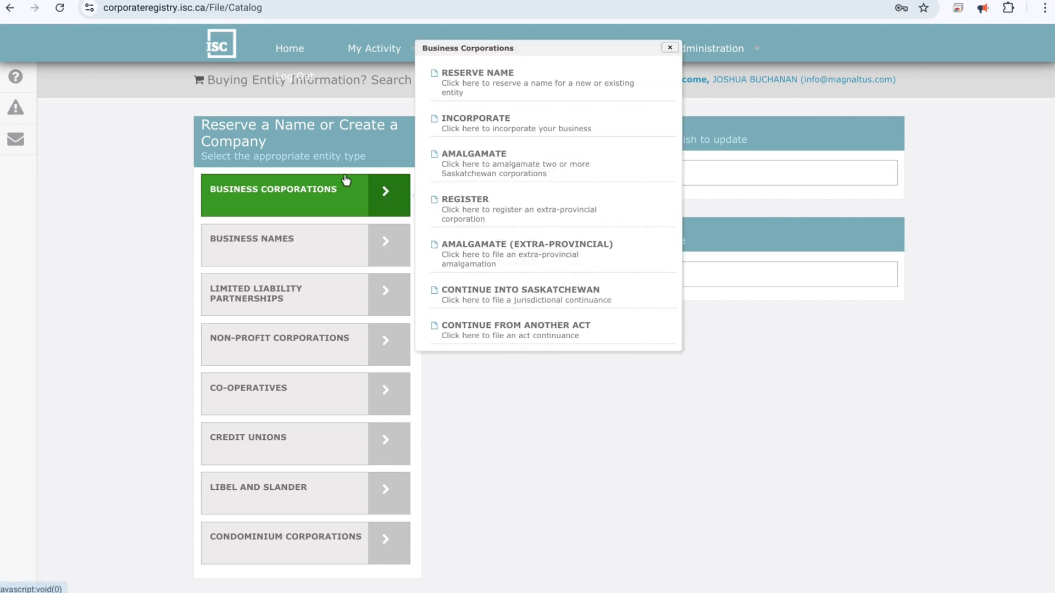
- Start a name reservation for Saskatchewan Business Name Registration with type Business Name - Sole Proprietor, and review the Name to Reserve form
click(324, 242)
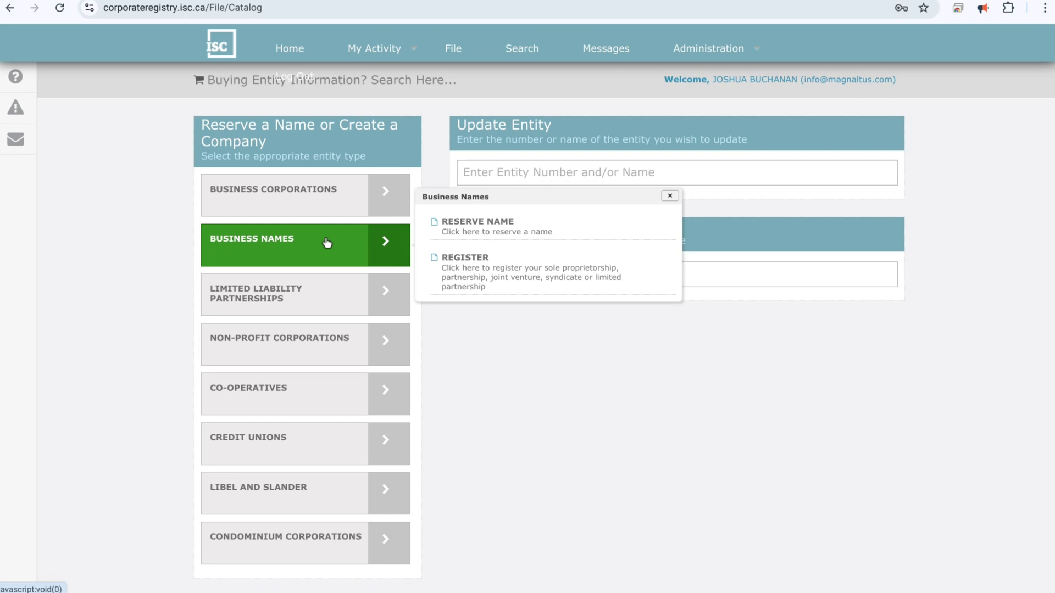
click(457, 234)
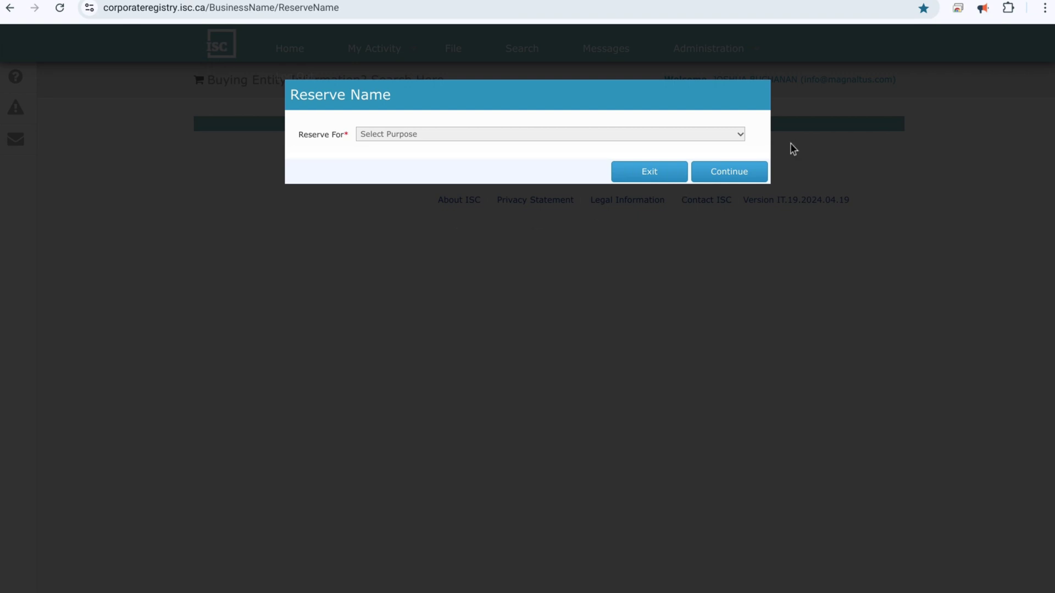
click(739, 135)
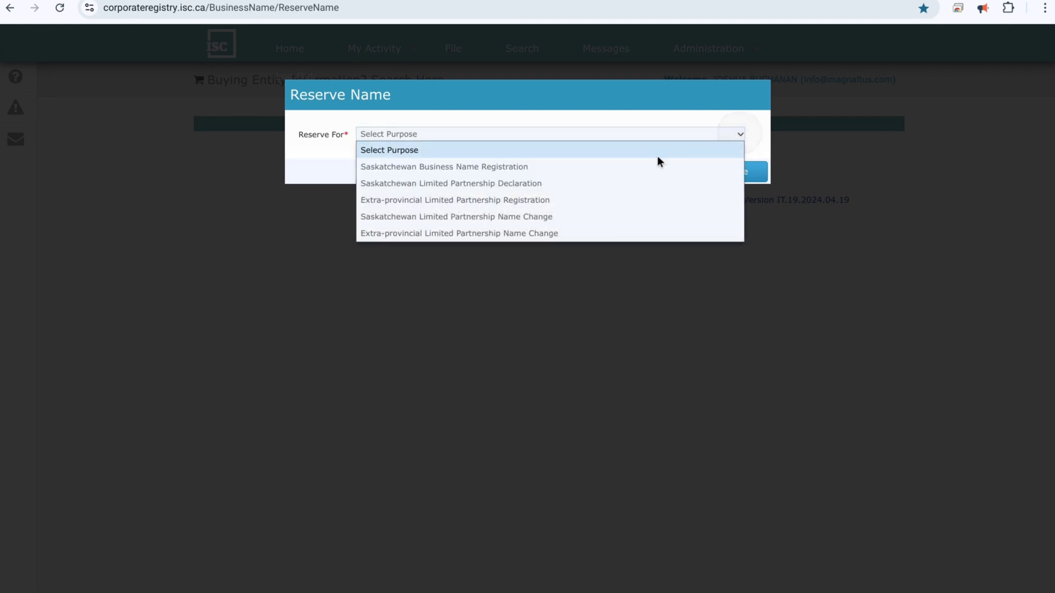
click(647, 165)
click(727, 156)
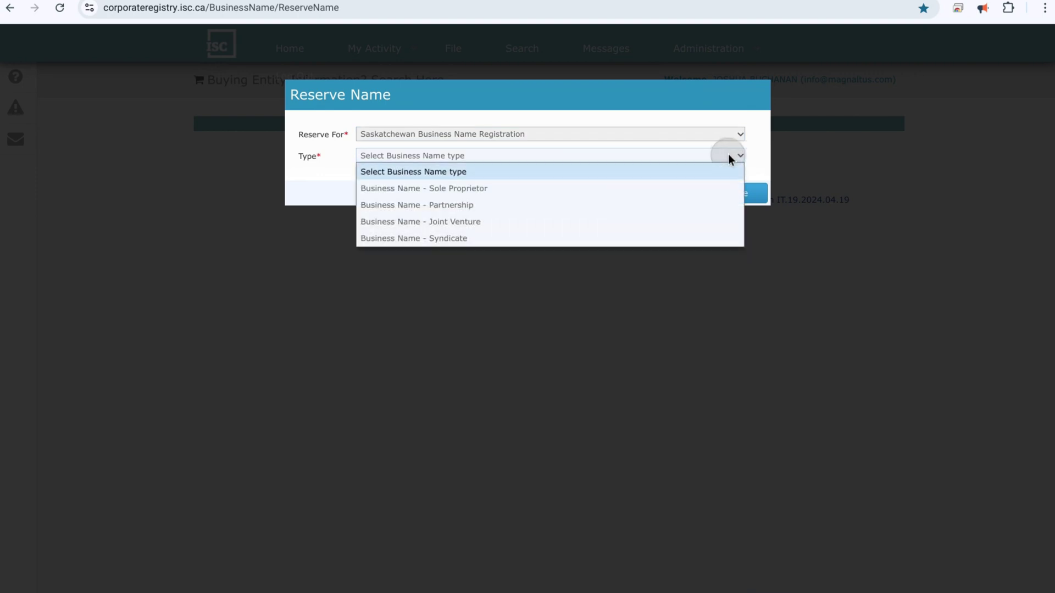
click(664, 188)
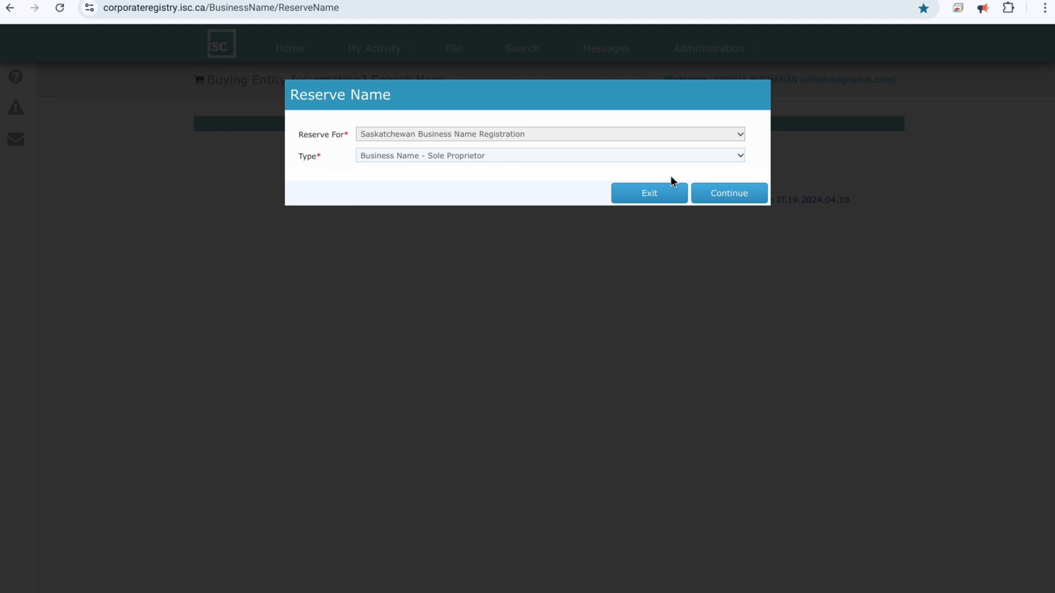
click(727, 194)
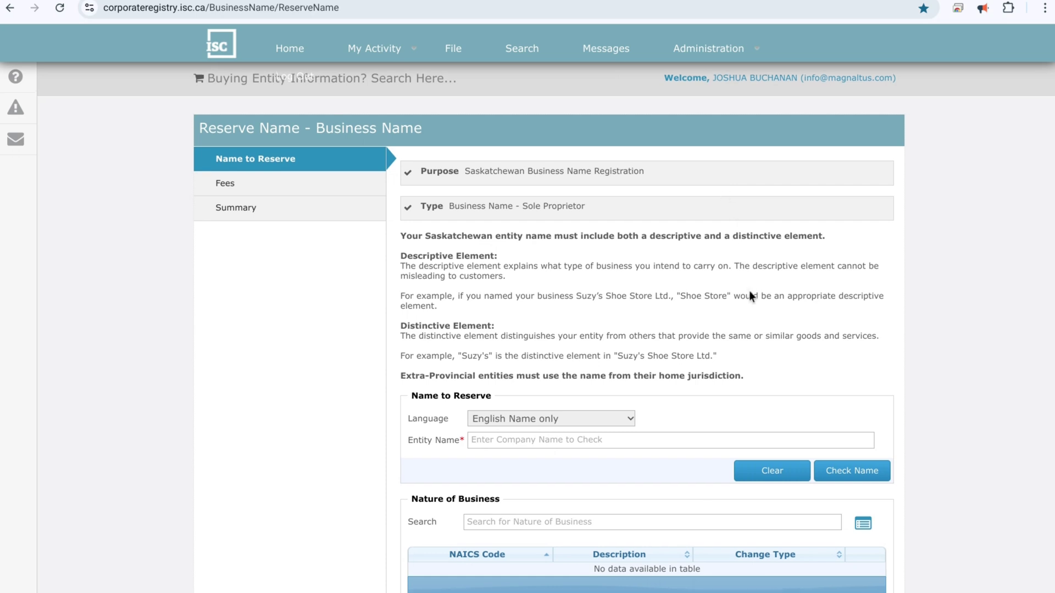
scroll(751, 294, down, 2)
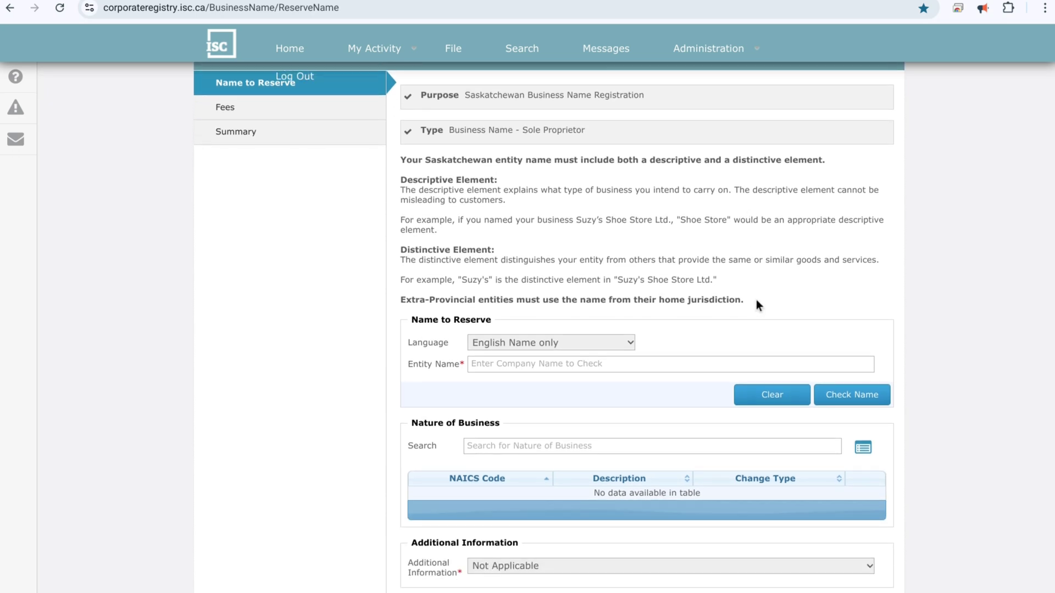
scroll(756, 300, down, 1)
scroll(756, 301, up, 3)
scroll(755, 303, up, 1)
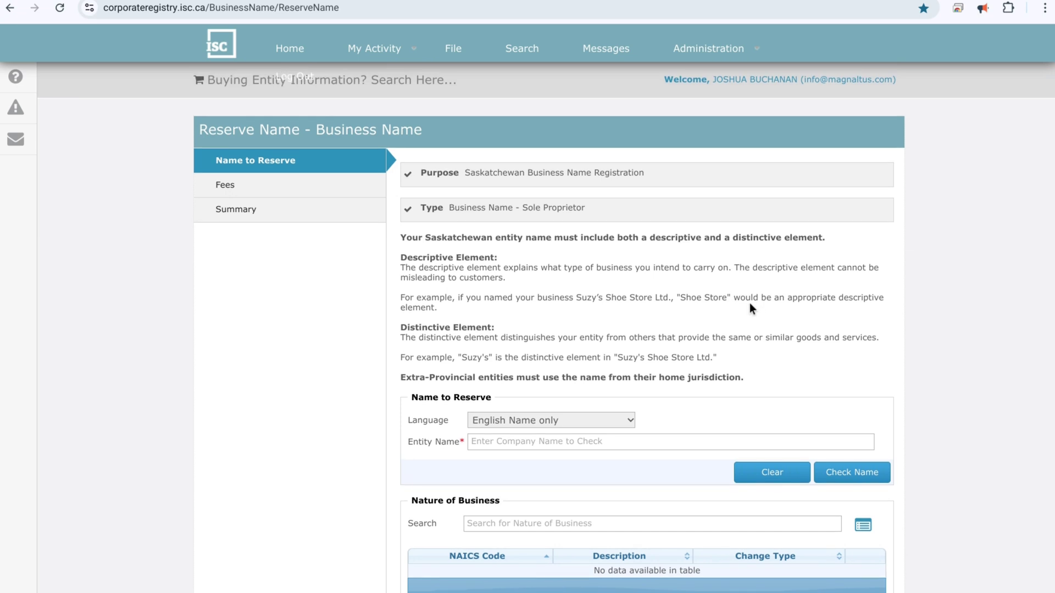
- Open the business name registration dialog from the filing catalogue and switch to the Corporate Registry Business Name Registration PDF guide
click(453, 48)
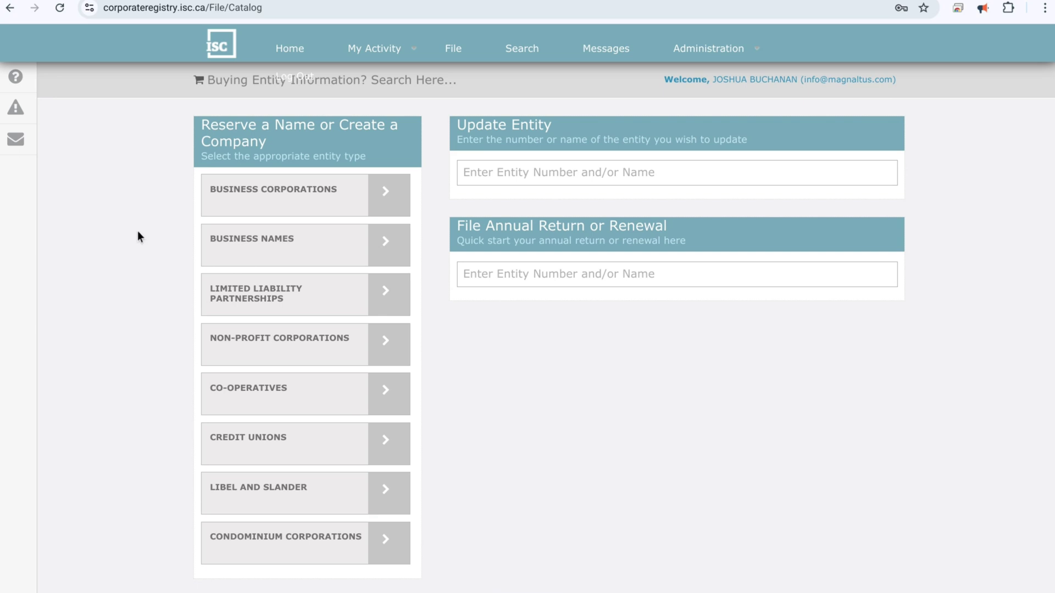
click(269, 212)
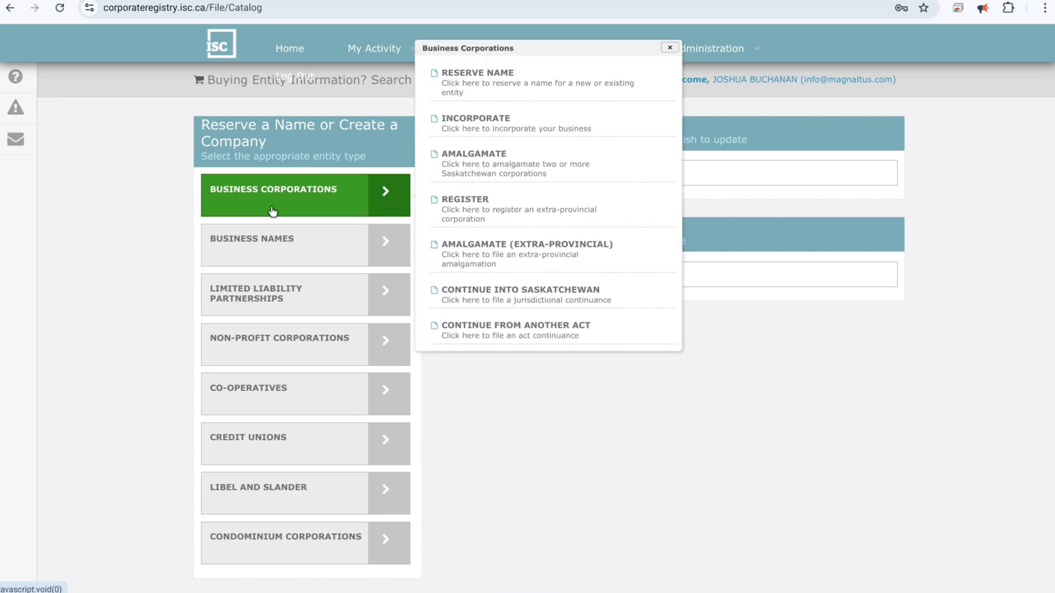
click(308, 241)
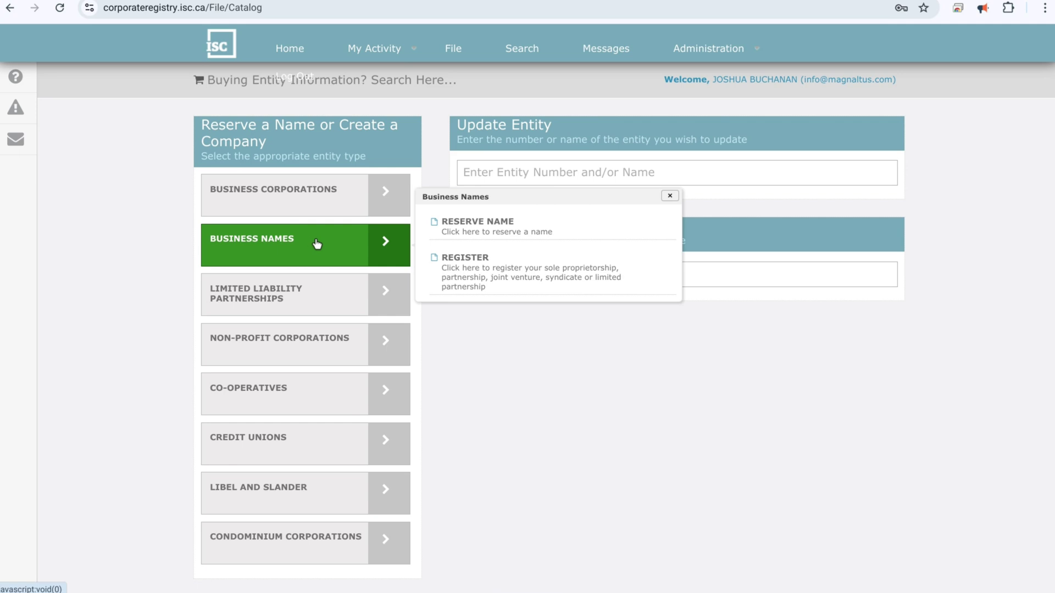
click(479, 281)
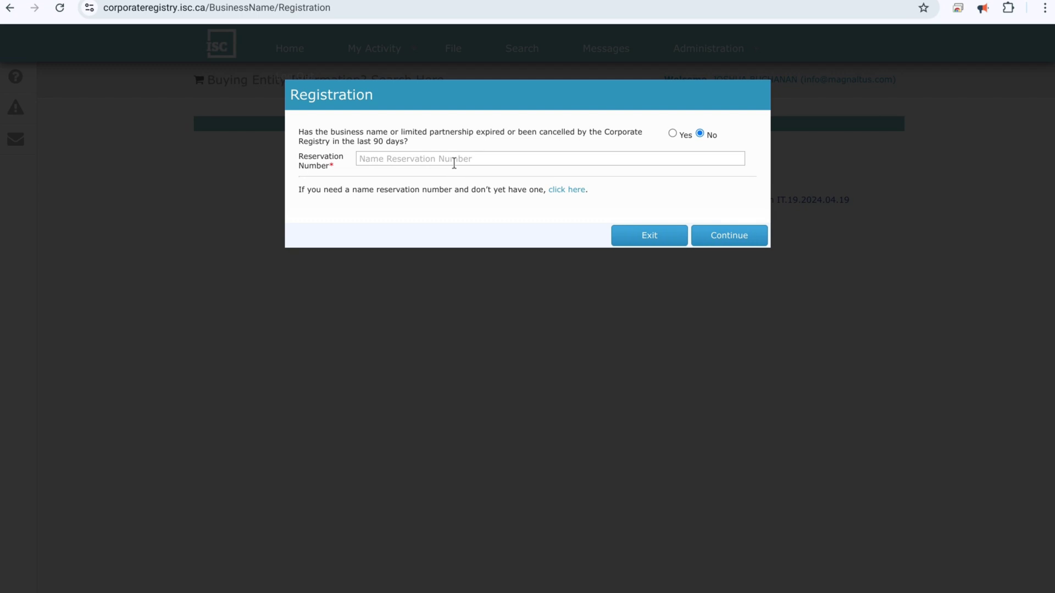
key(ctrl+Tab)
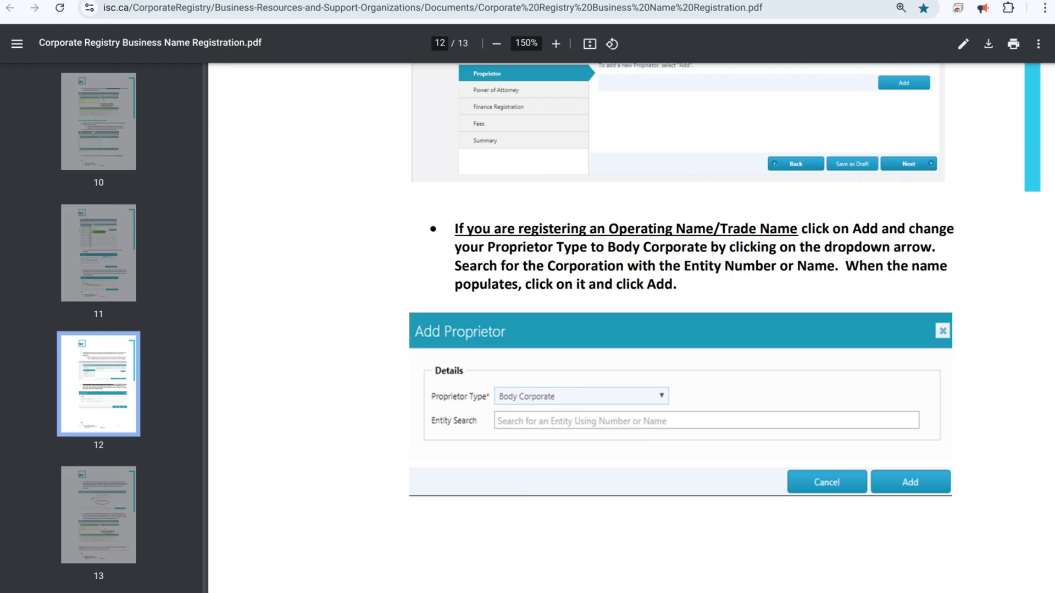